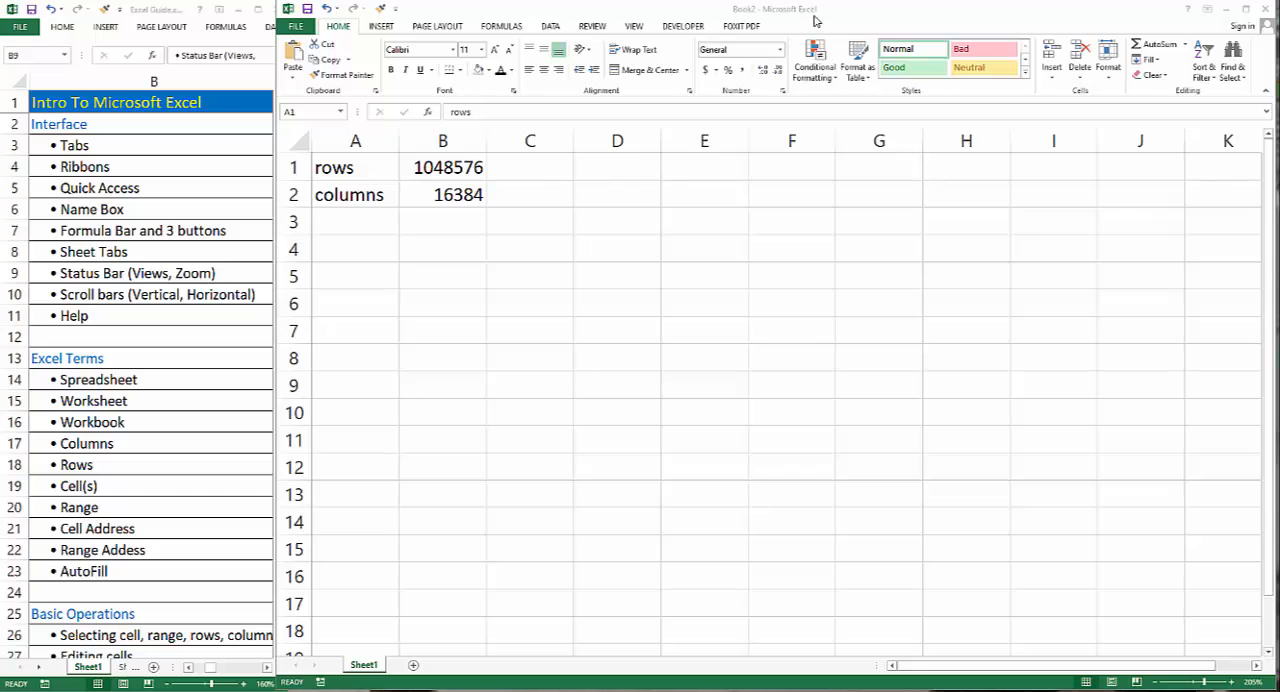
# - Examine the Book2 workbook's Info page and return to the worksheet
pyautogui.click(818, 21)
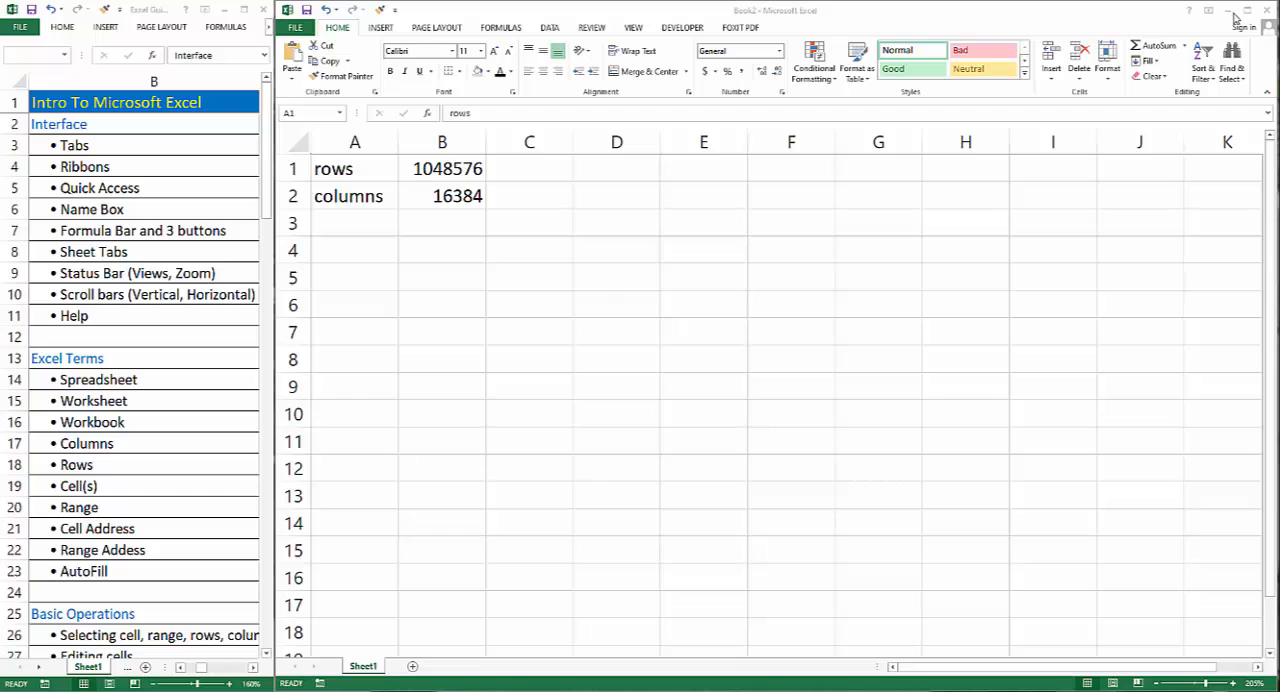
pyautogui.click(296, 28)
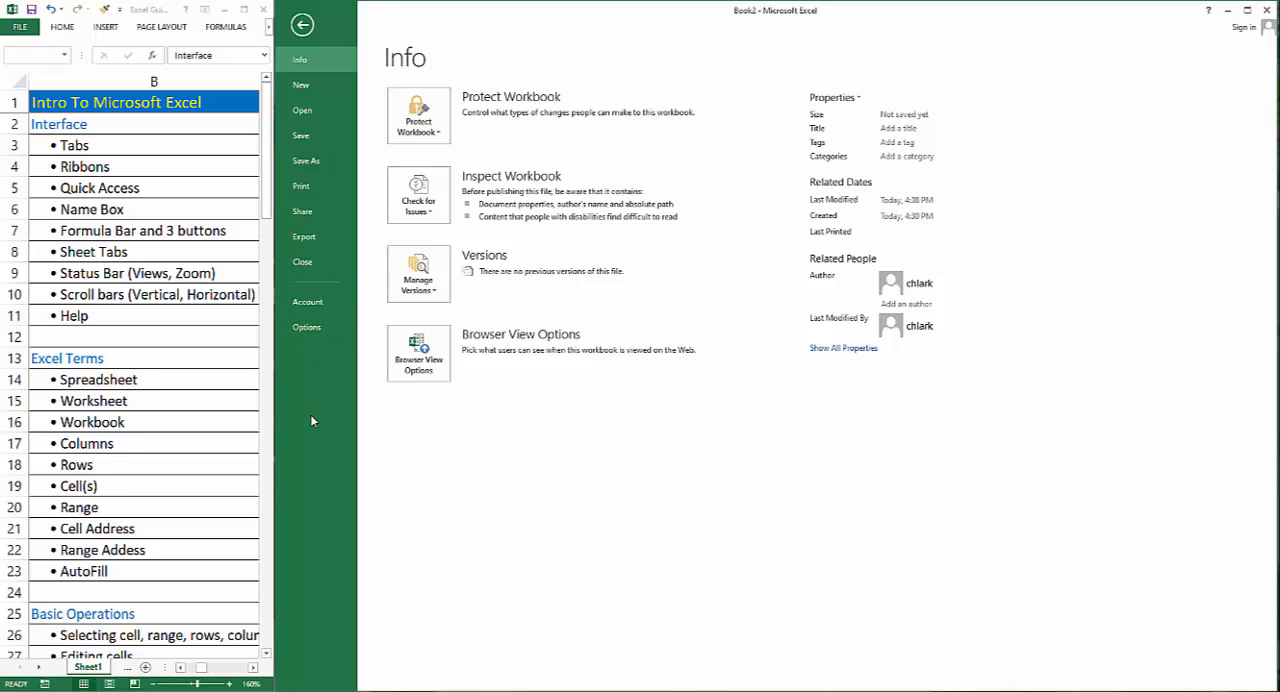
pyautogui.click(302, 24)
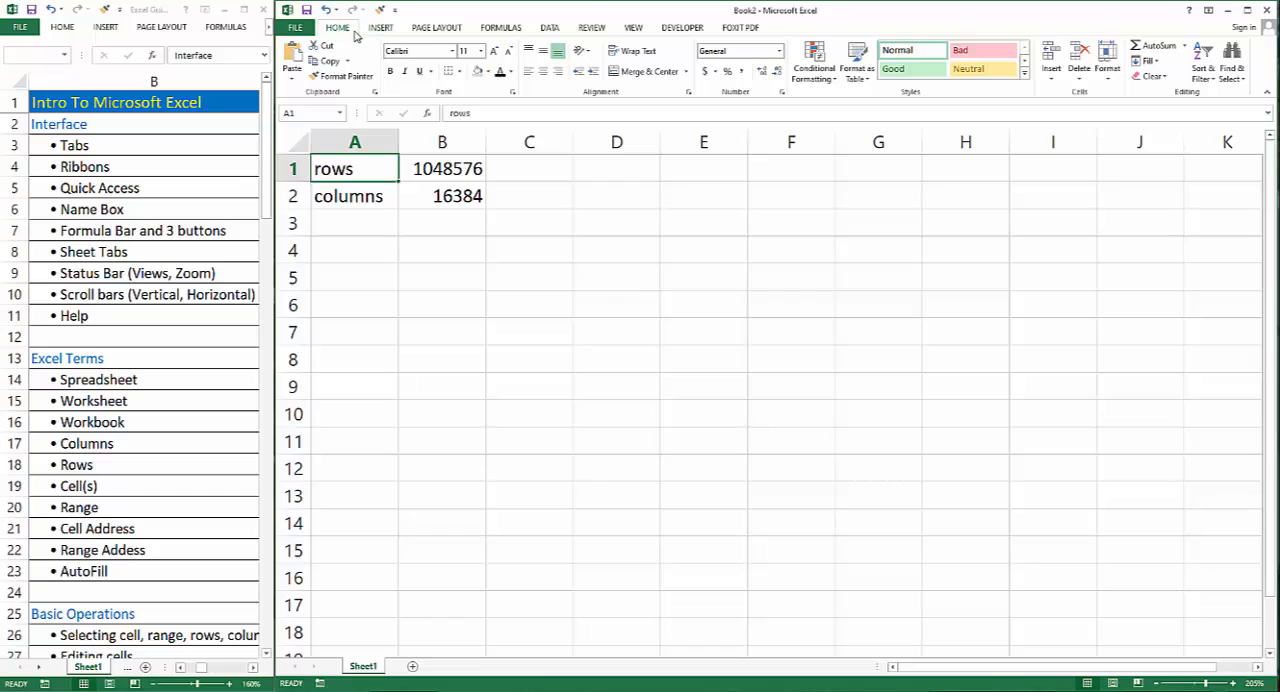
# - Browse the Insert, Page Layout and Formulas command sets and return to the Home commands
pyautogui.click(386, 30)
pyautogui.click(438, 30)
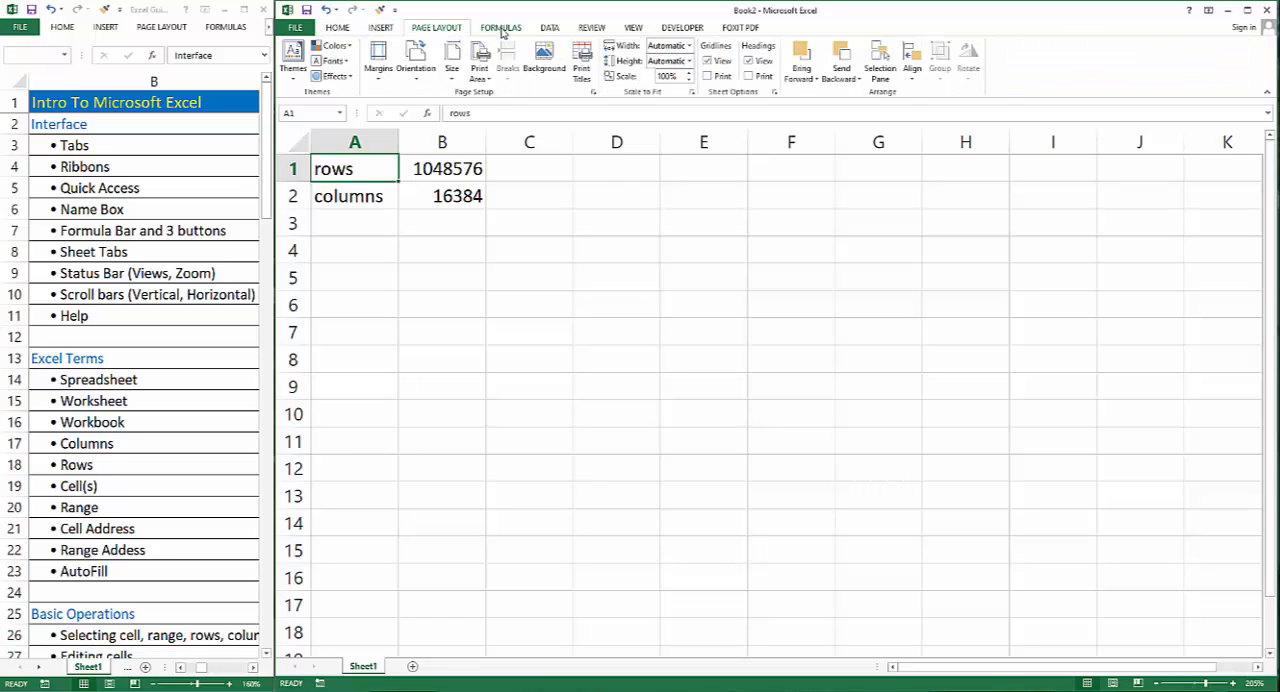
pyautogui.click(505, 29)
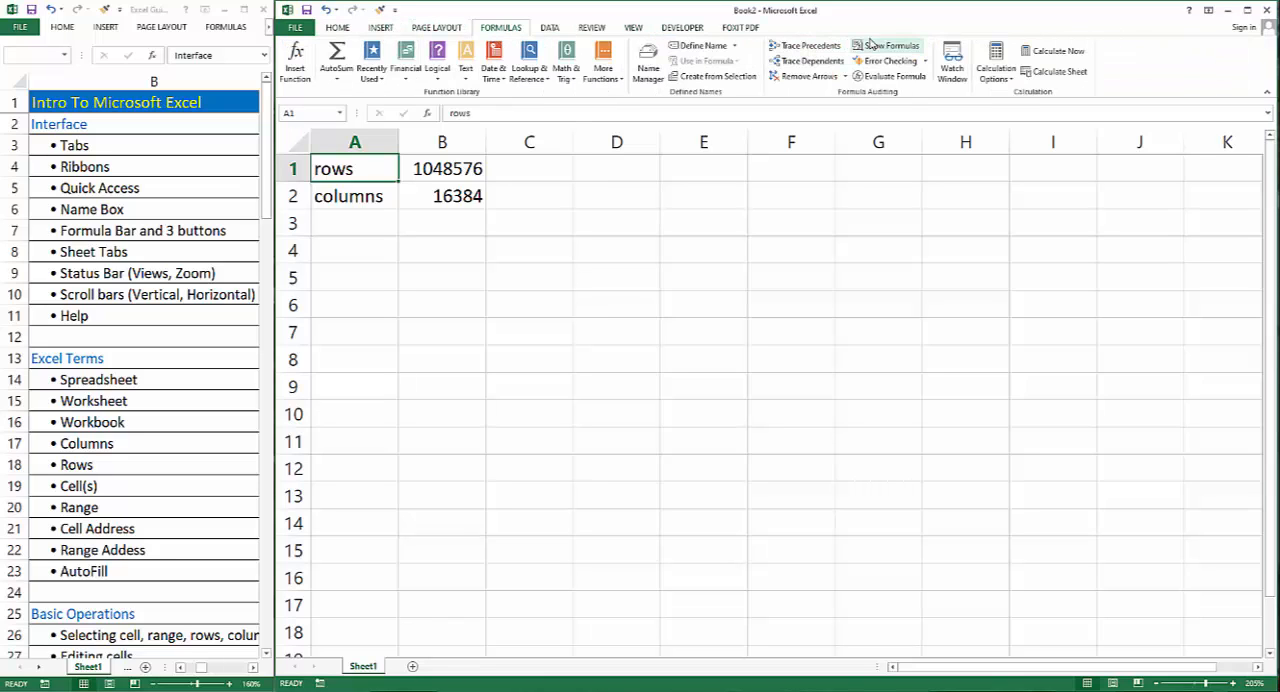
pyautogui.click(338, 29)
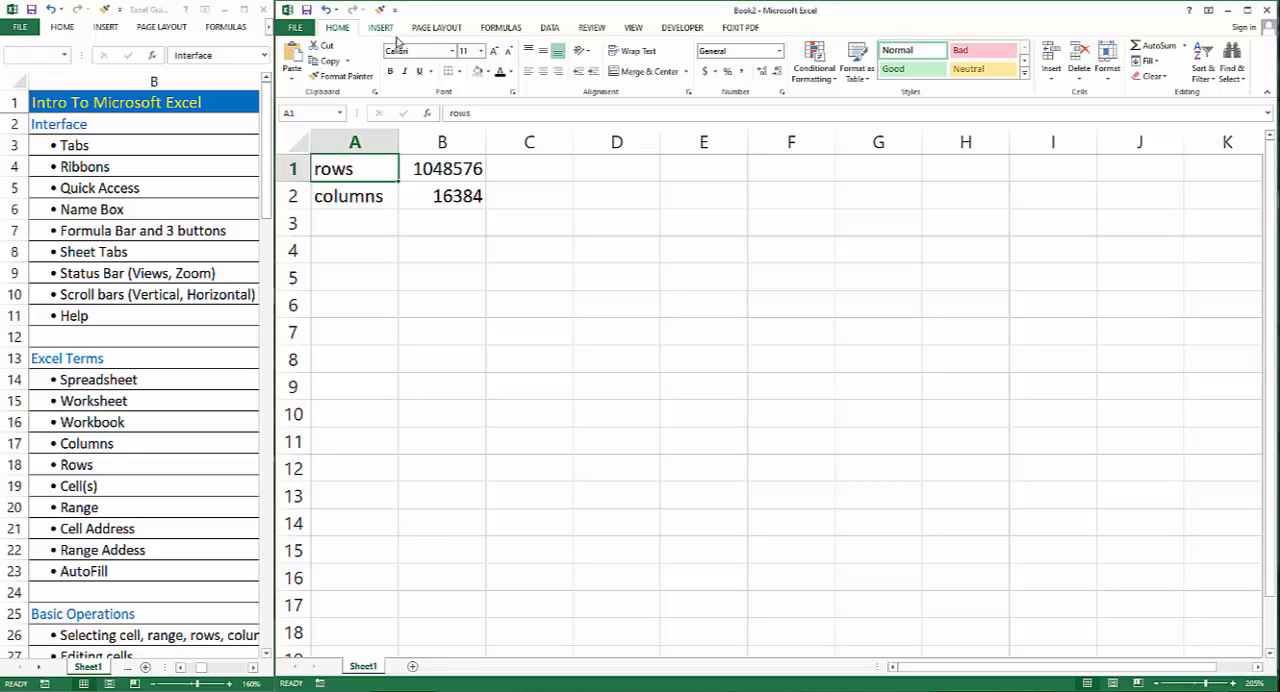
# - Collapse the ribbon and restore it to its permanent full display
pyautogui.rightClick(338, 30)
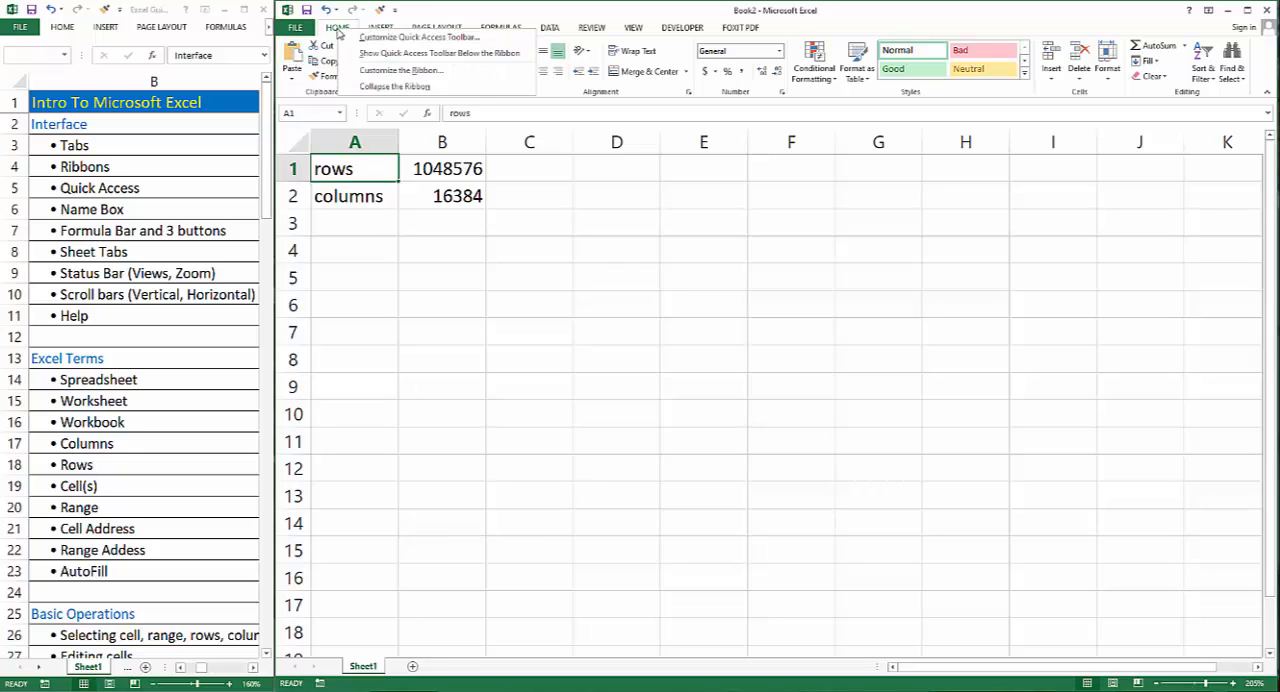
pyautogui.click(395, 86)
pyautogui.click(339, 28)
pyautogui.doubleClick(339, 28)
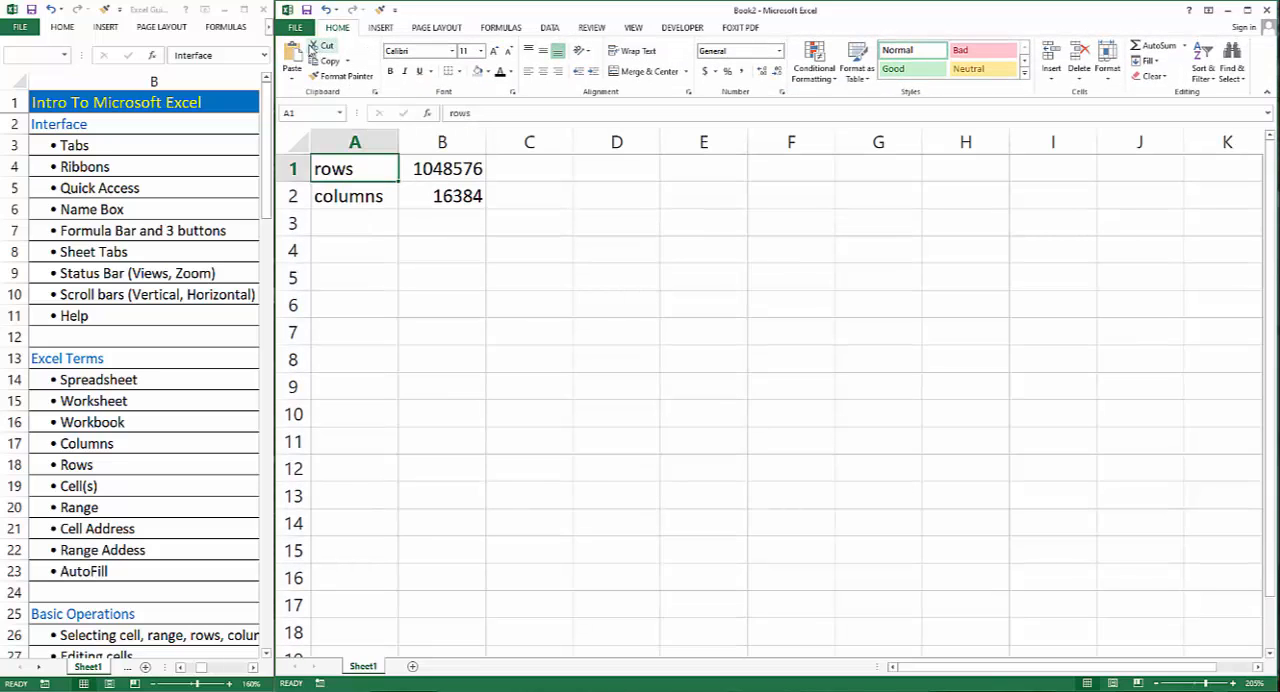
# - Compare the Insert commands with the Home commands and check the Name Box's list of defined names
pyautogui.click(381, 28)
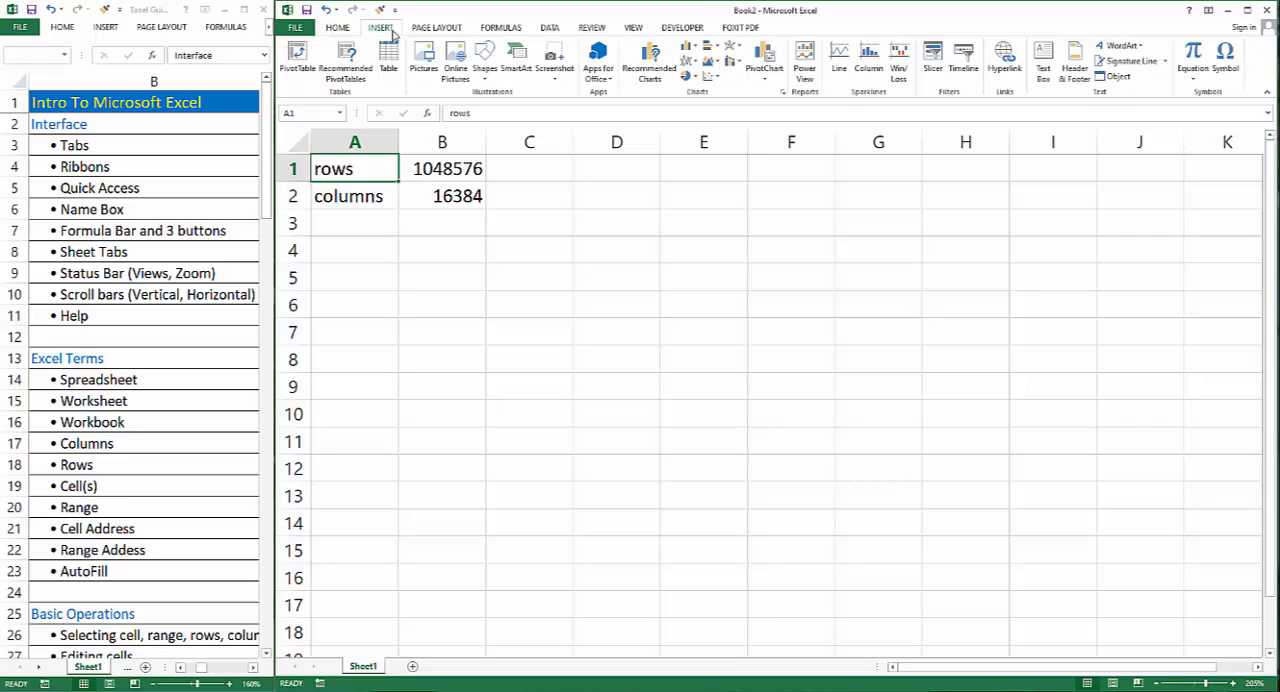
pyautogui.click(340, 30)
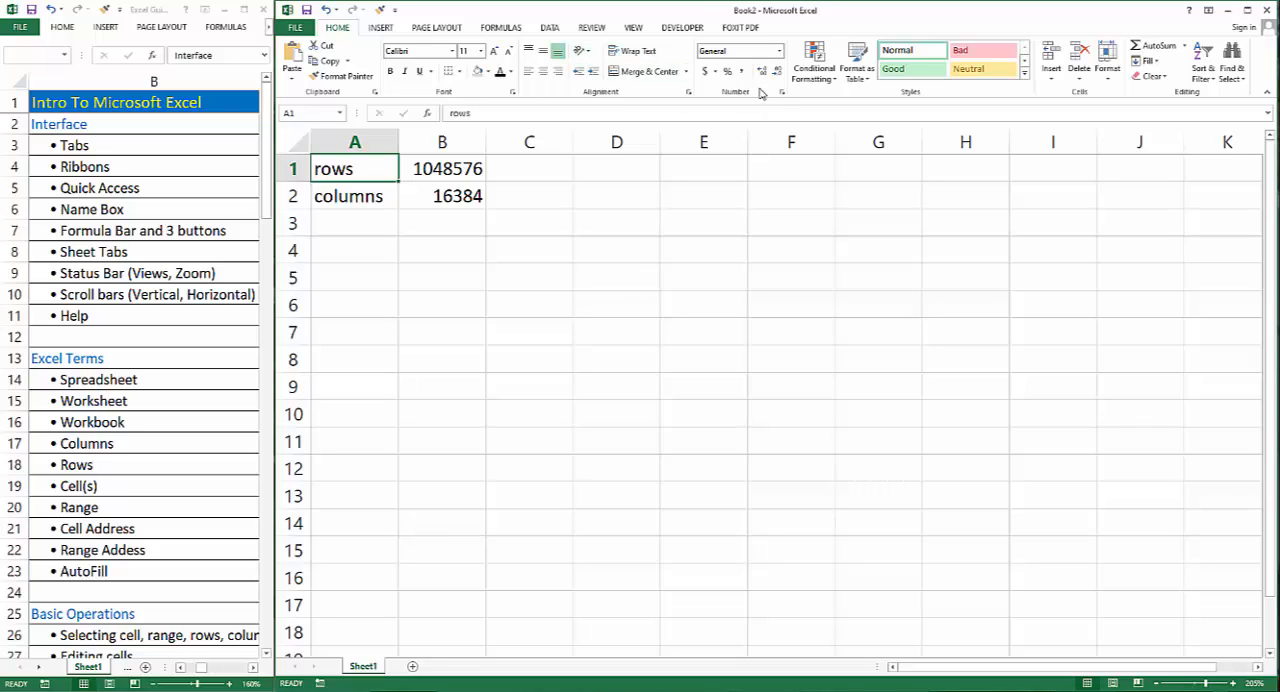
pyautogui.click(383, 29)
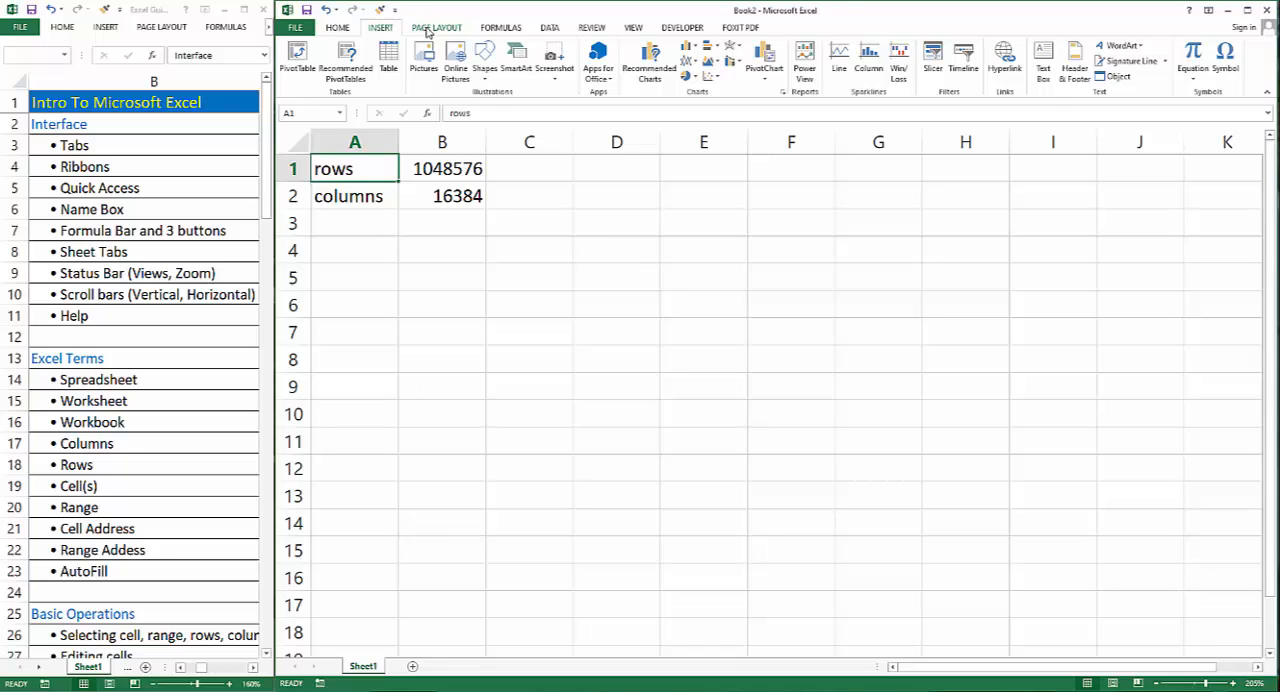
pyautogui.click(337, 28)
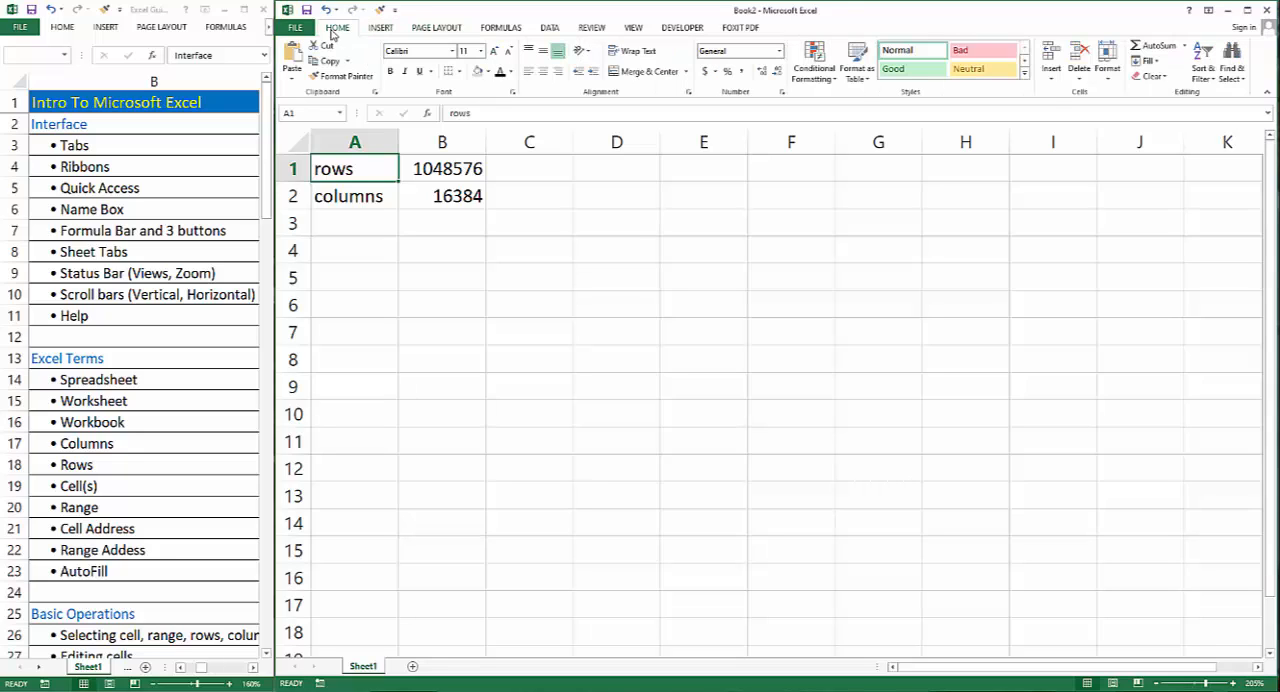
pyautogui.click(340, 116)
pyautogui.click(341, 117)
# - Enter the text "The quick brown" in cell D3 through the formula bar
pyautogui.click(618, 225)
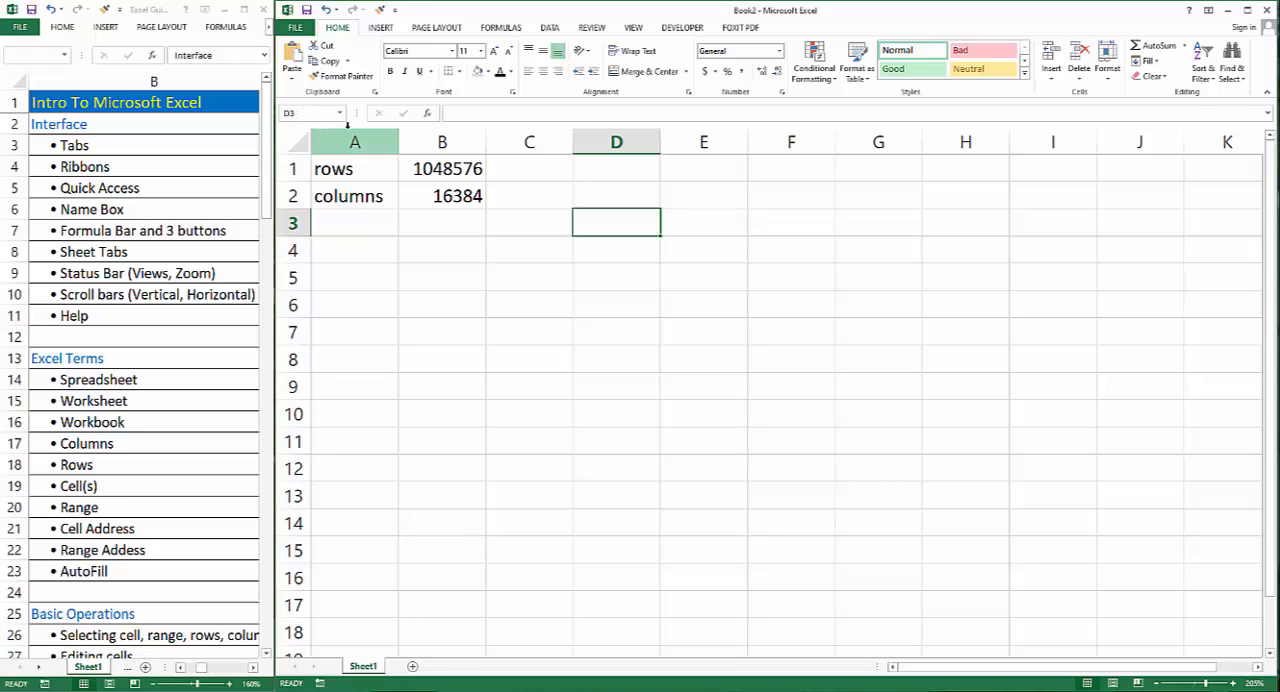
pyautogui.click(301, 112)
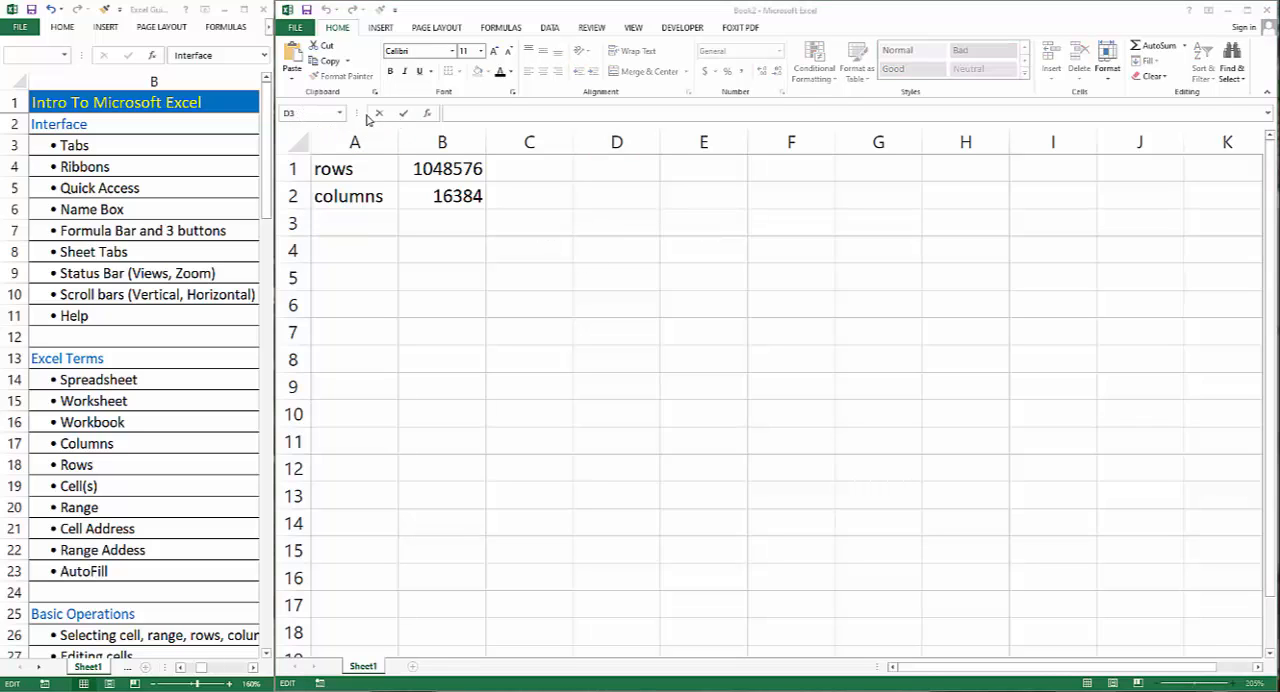
pyautogui.click(768, 116)
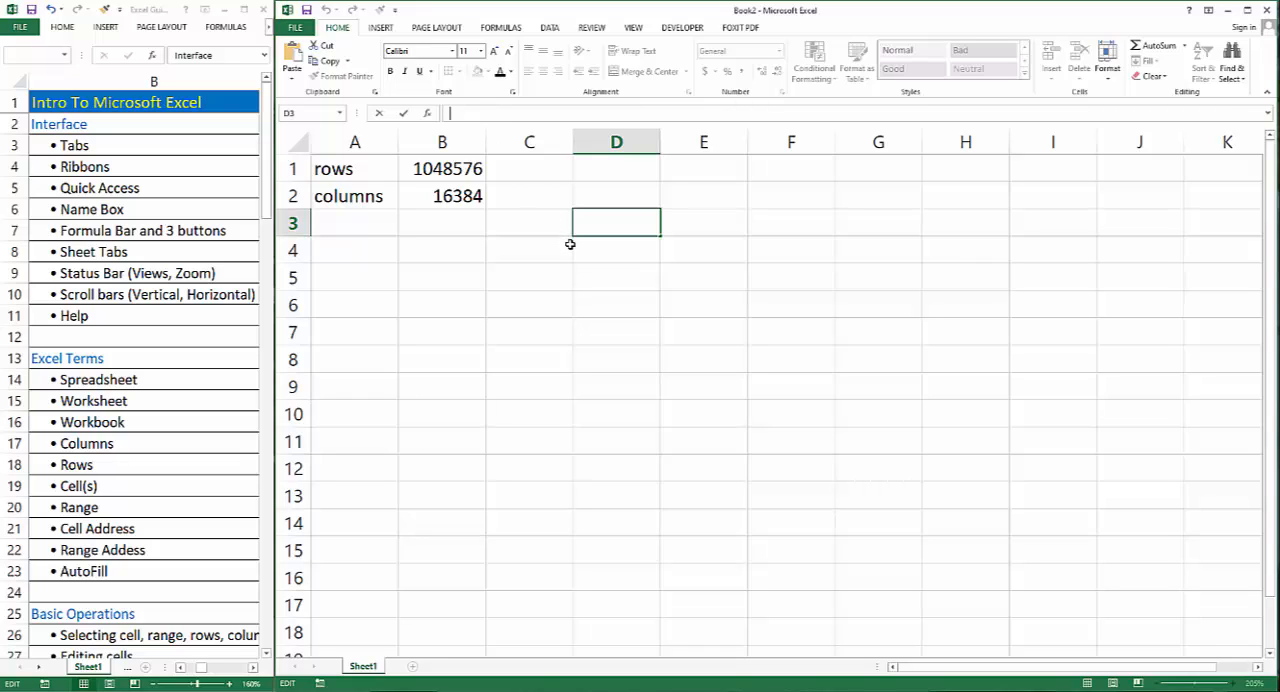
pyautogui.write('The quick br')
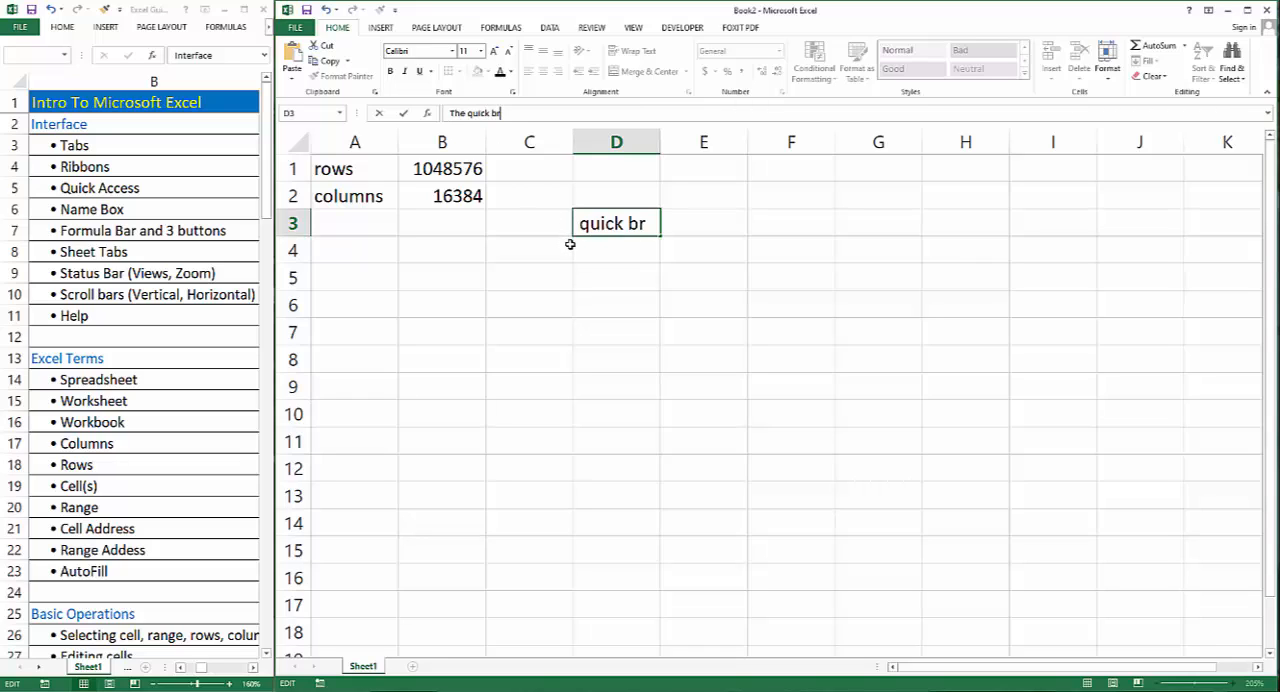
pyautogui.write('own')
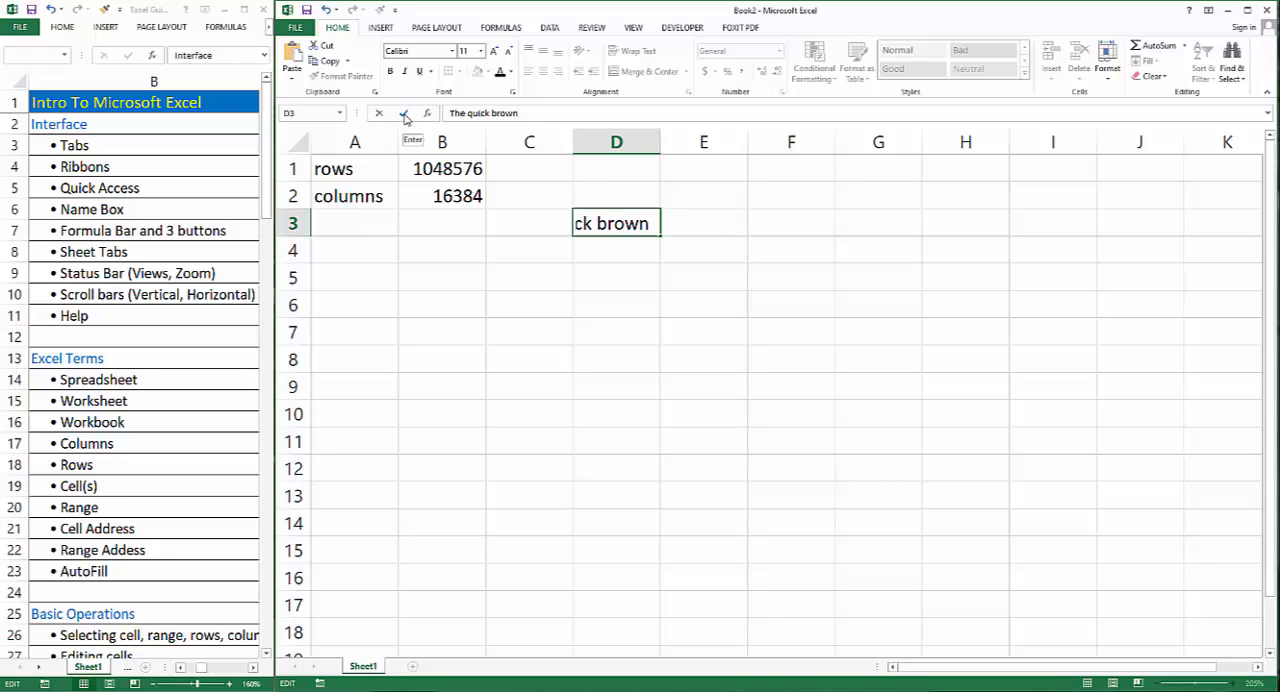
pyautogui.click(405, 116)
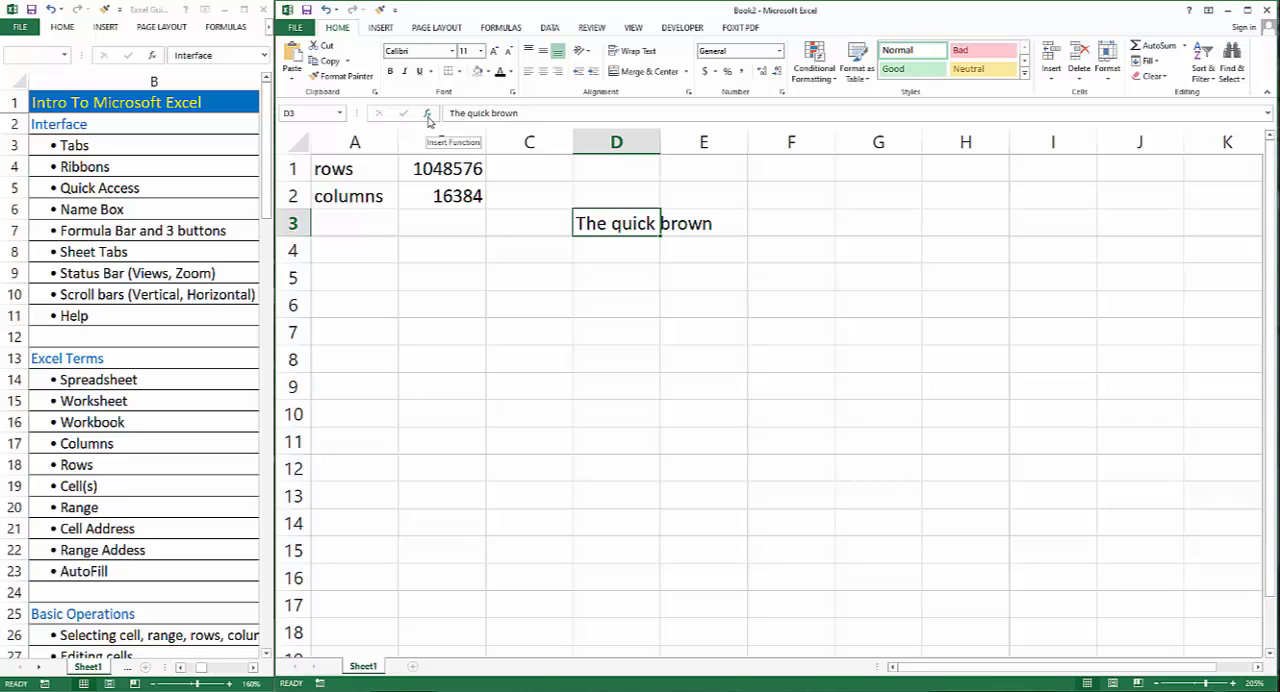
# - Examine the Insert Function dialog for cell D3, moving it closer to the data, and cancel it
pyautogui.click(428, 116)
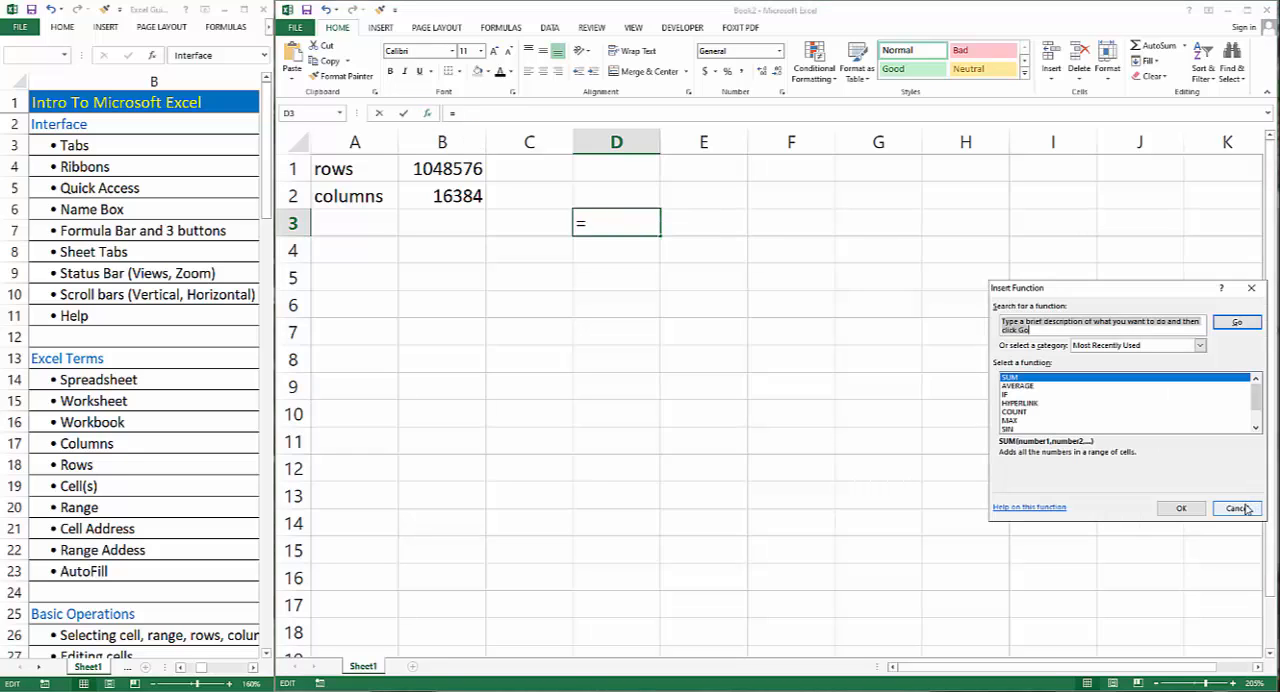
pyautogui.click(1238, 507)
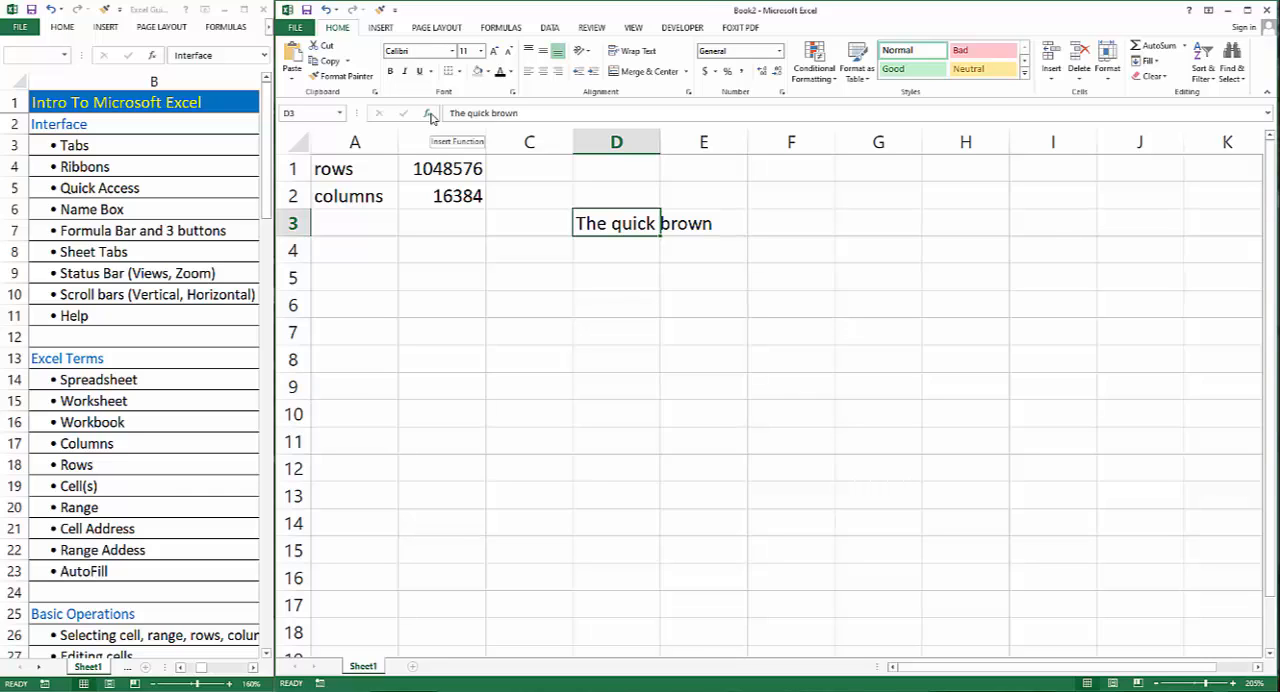
pyautogui.click(429, 117)
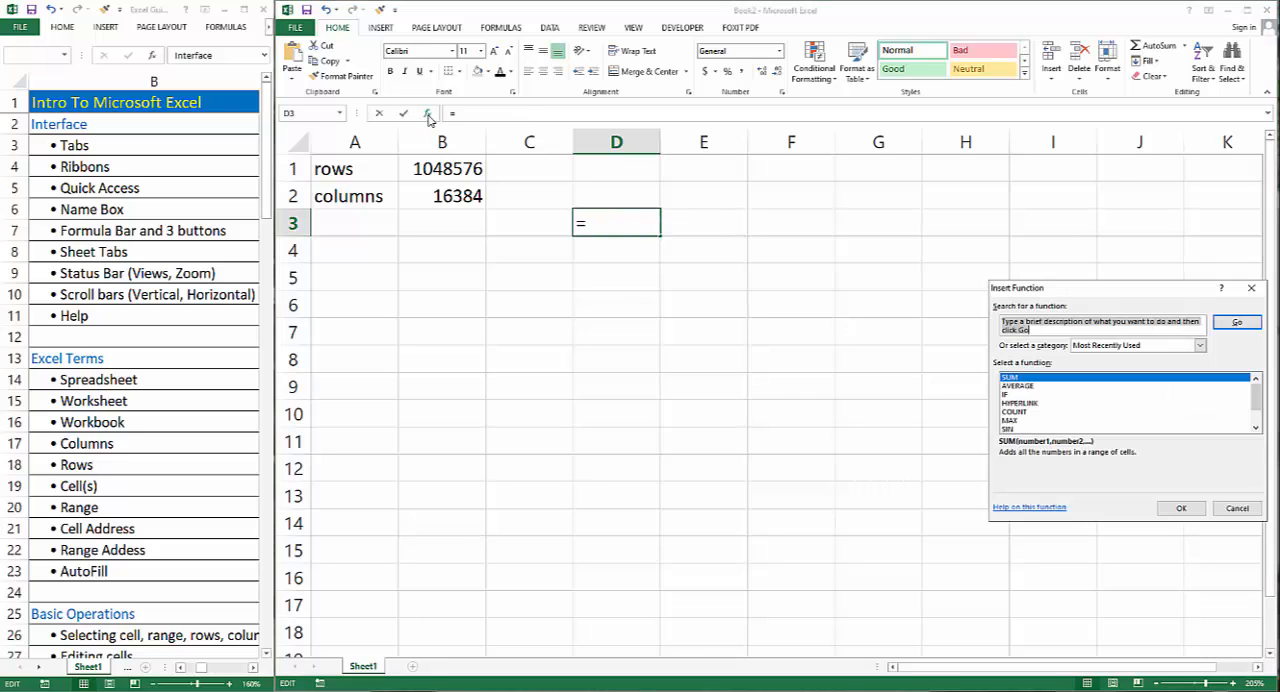
pyautogui.moveTo(1138, 293); pyautogui.dragTo(872, 210)
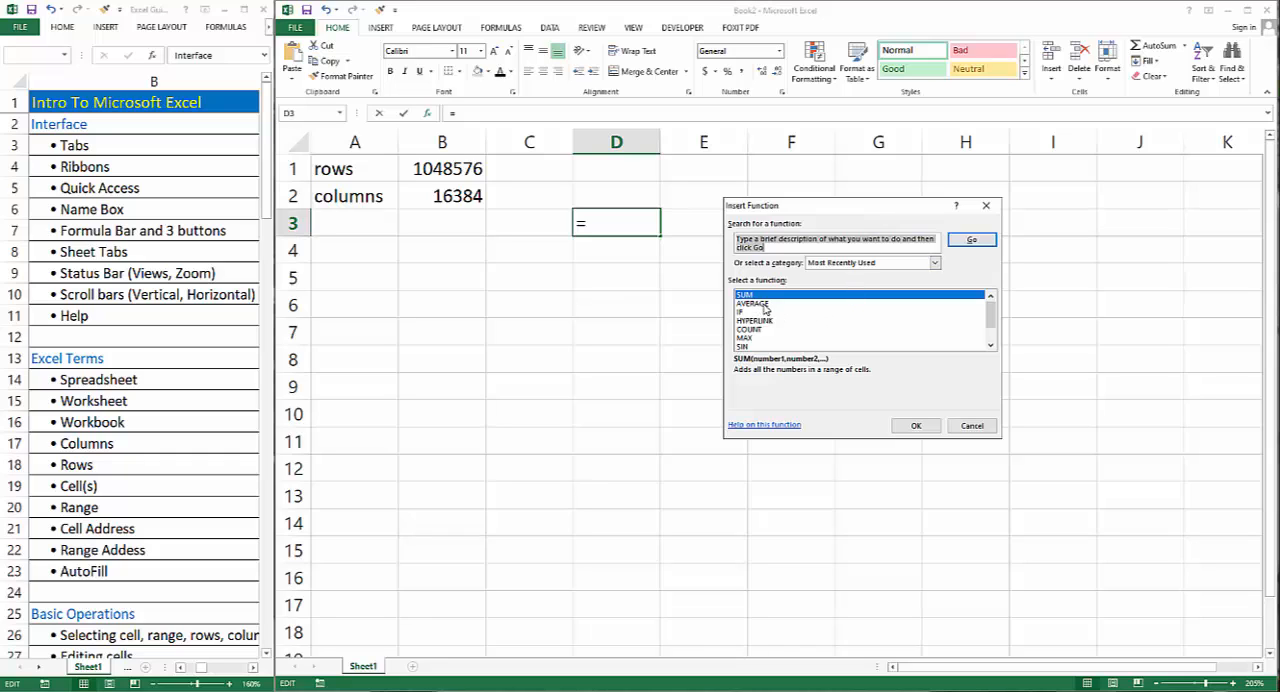
pyautogui.click(966, 425)
# - Enter the numbers 5, 15 and 25 in cells D5 to D7
pyautogui.click(642, 275)
pyautogui.write('5')
pyautogui.press('Return')
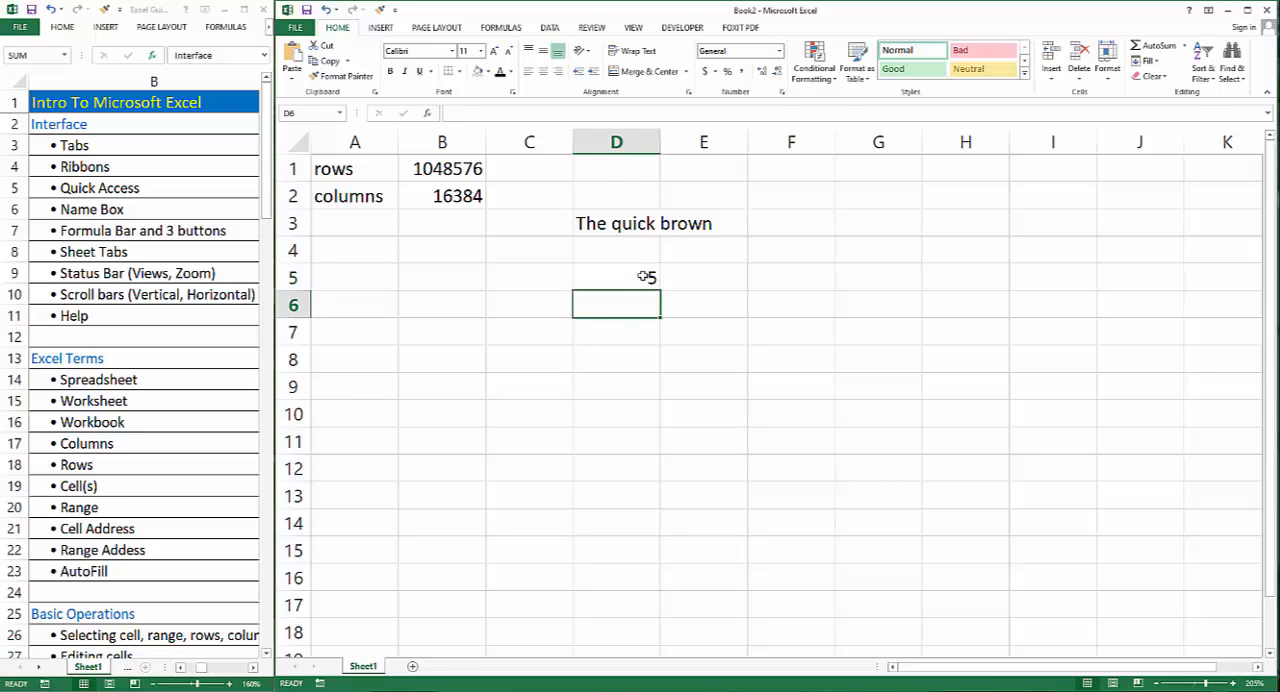
pyautogui.write('15')
pyautogui.press('Return')
pyautogui.write('25')
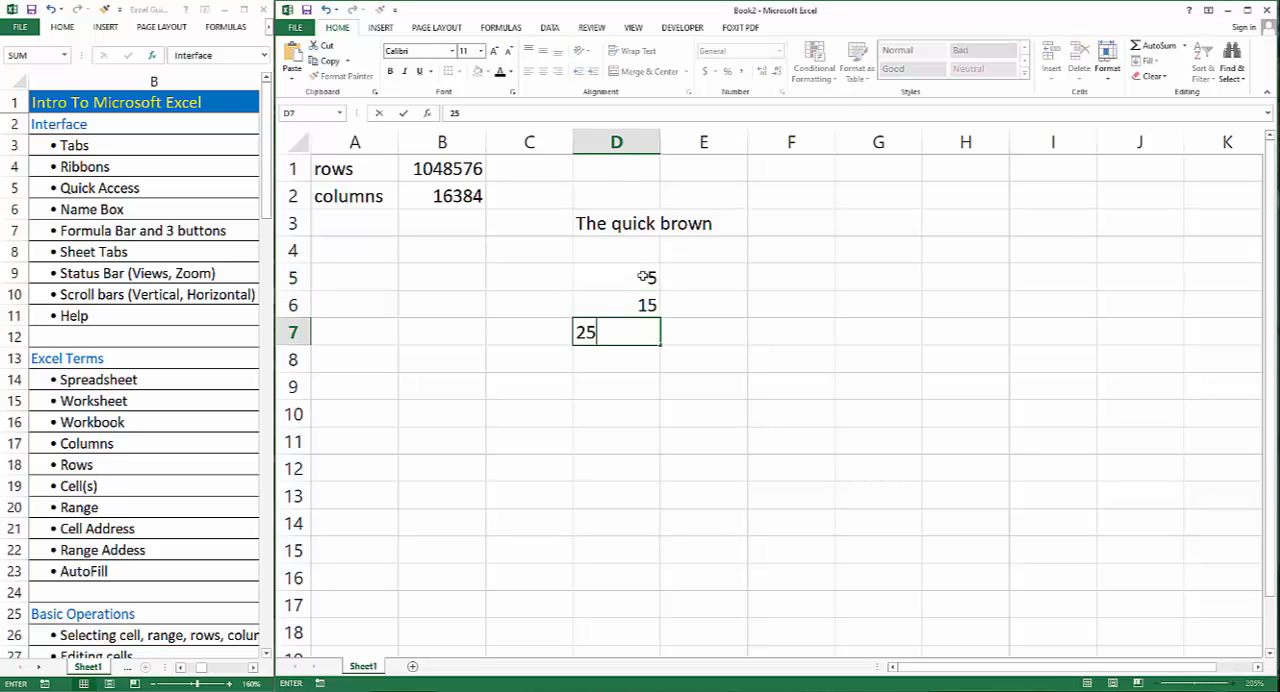
pyautogui.press('Return')
# - Insert the SUM function in cell D8 to add the range D5:D7
pyautogui.click(427, 116)
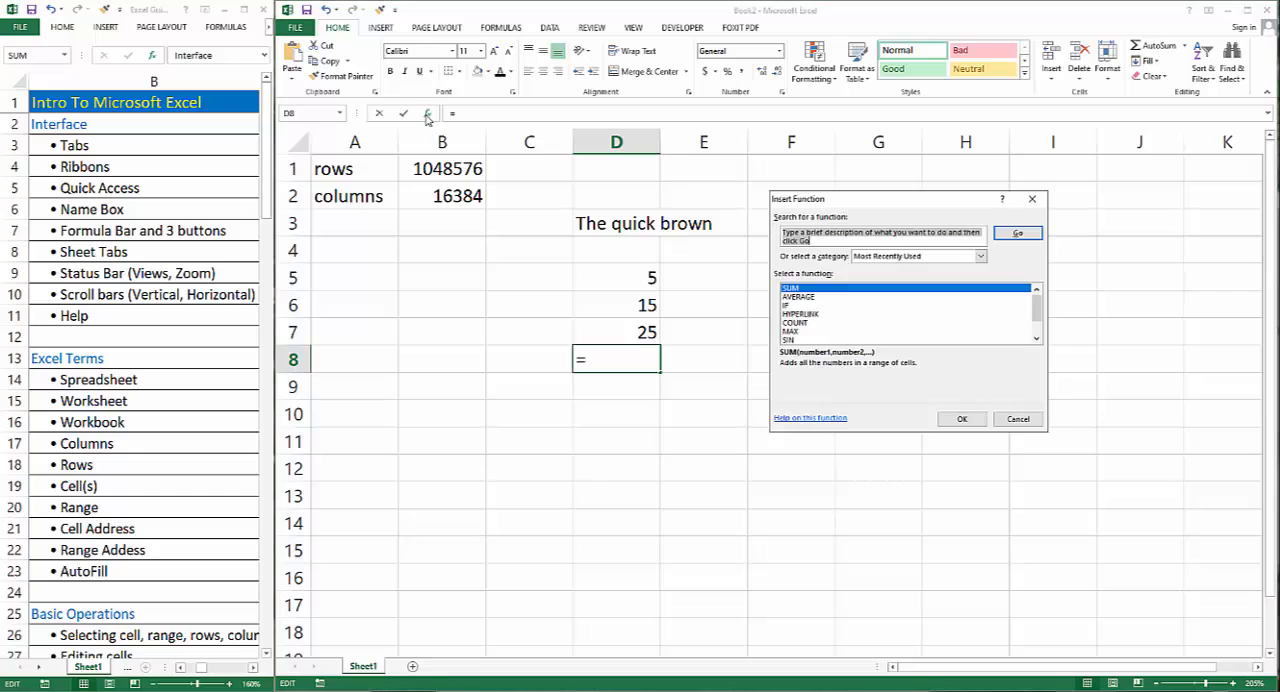
pyautogui.moveTo(810, 200); pyautogui.dragTo(816, 164)
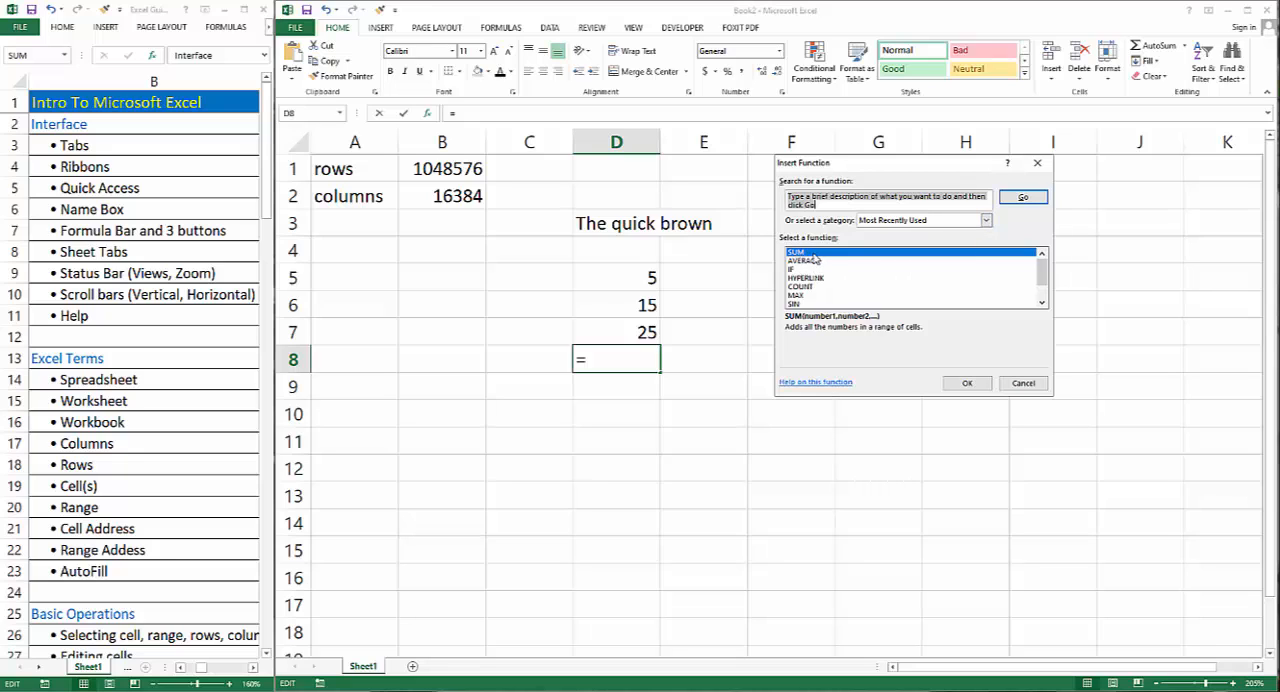
pyautogui.click(967, 383)
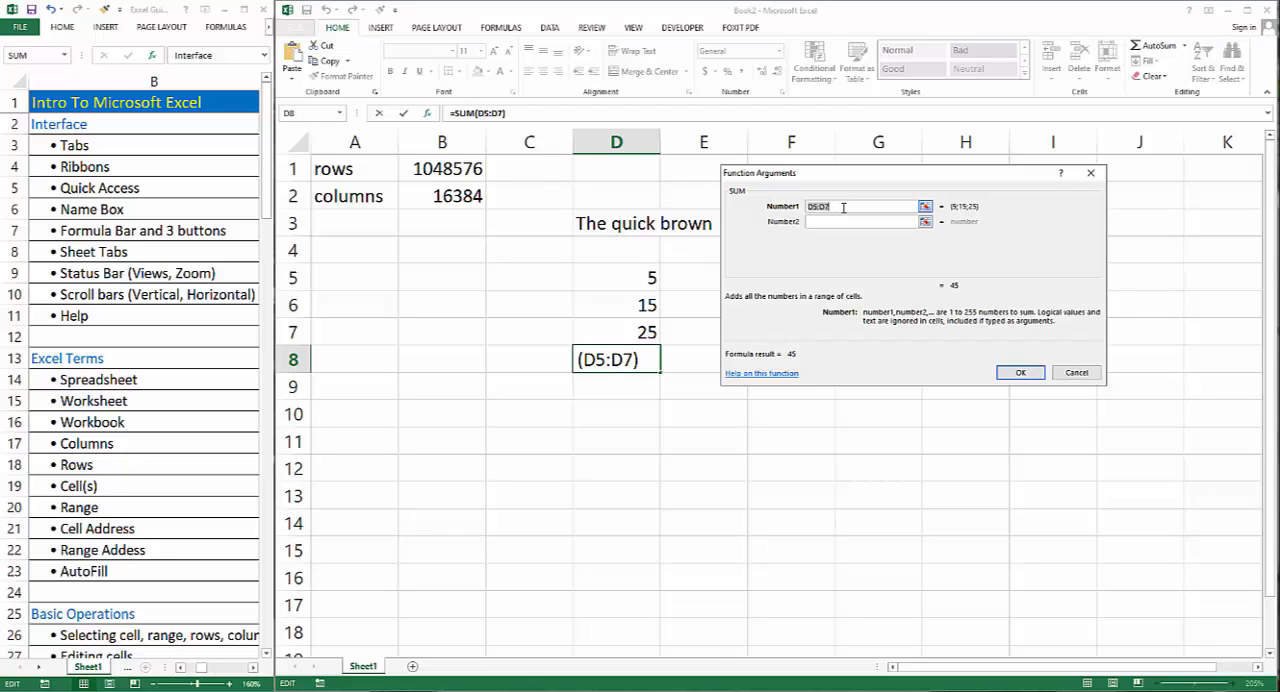
pyautogui.click(924, 206)
pyautogui.moveTo(632, 278); pyautogui.dragTo(634, 336)
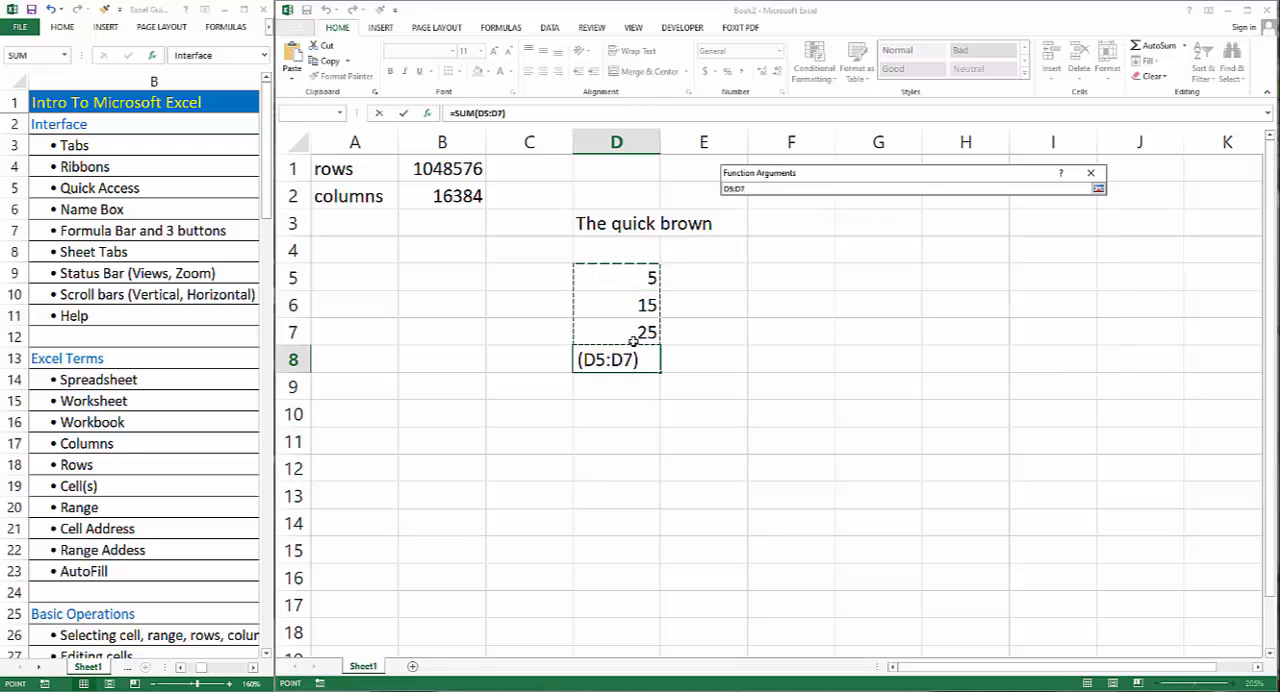
pyautogui.click(1098, 190)
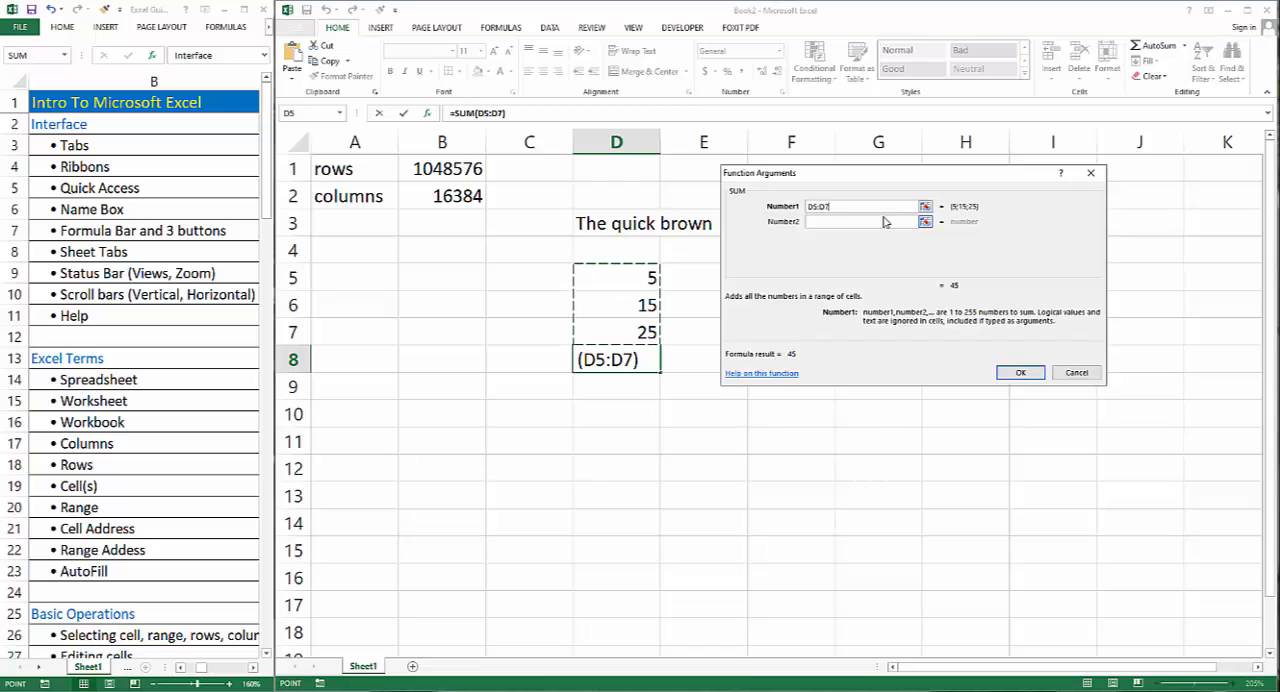
pyautogui.click(1028, 375)
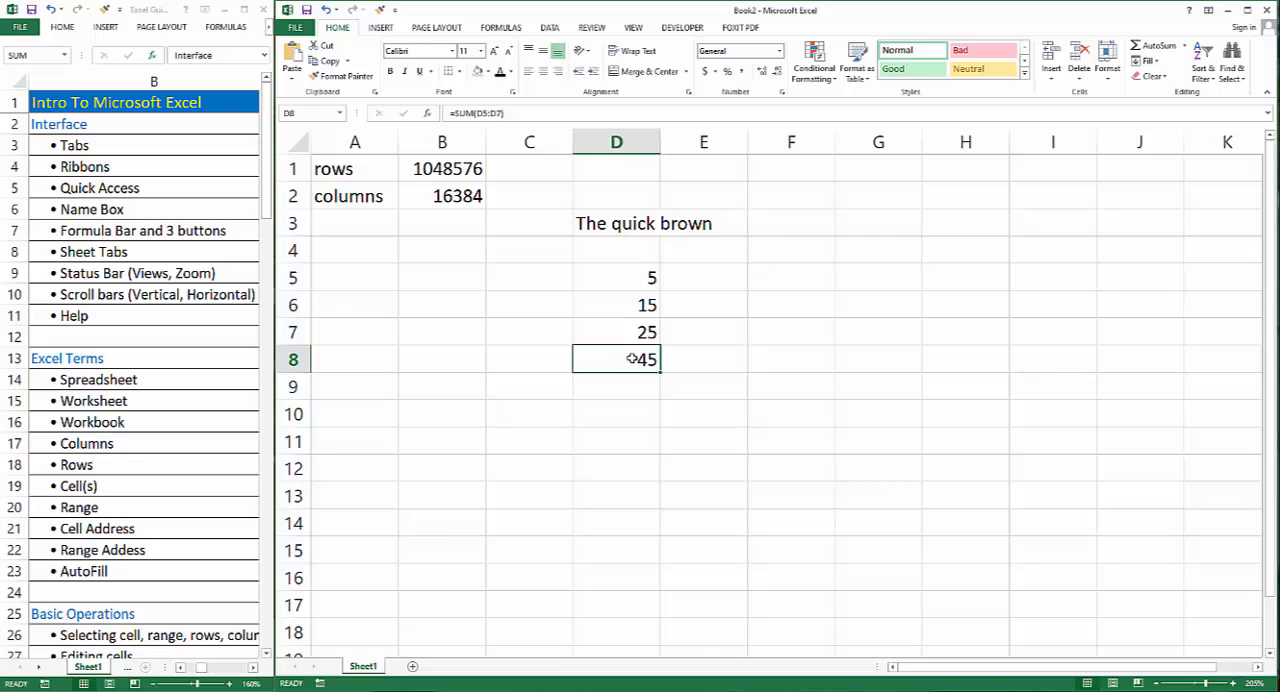
# - Inspect the SUM formula in cell D8 in edit mode and reselect the cell after leaving it
pyautogui.click(690, 355)
pyautogui.press('Left')
pyautogui.click(528, 116)
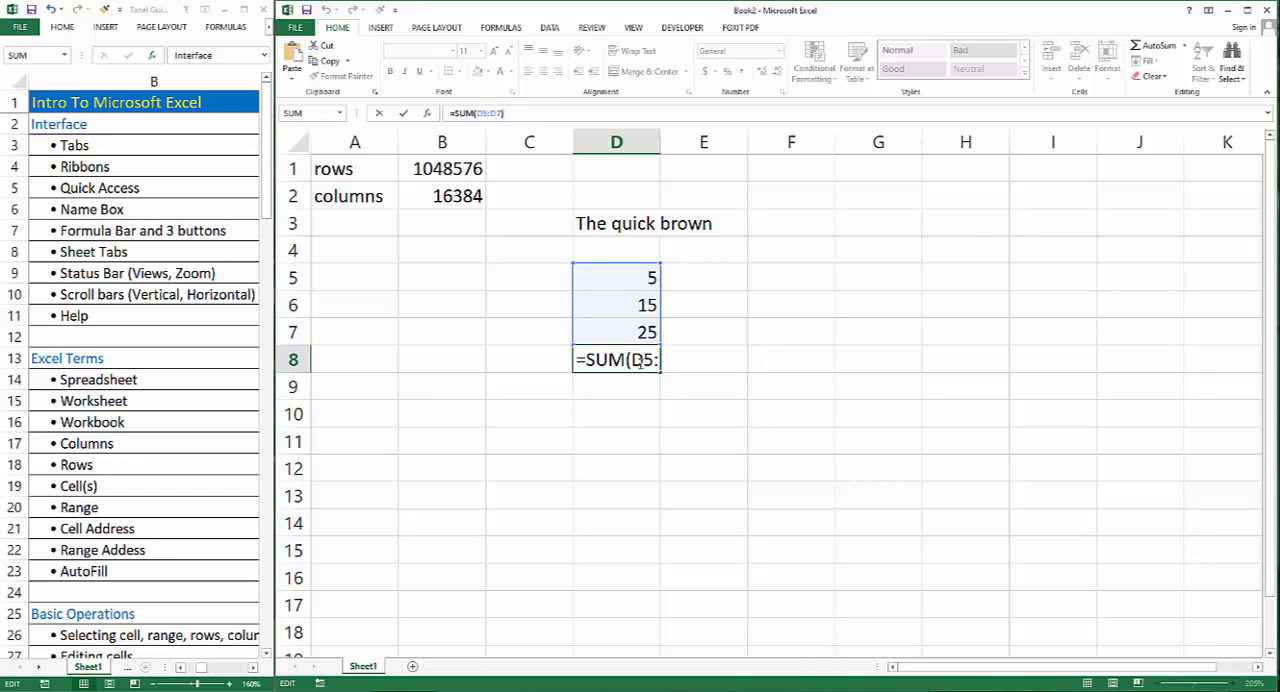
pyautogui.click(511, 115)
pyautogui.press('Return')
pyautogui.click(636, 363)
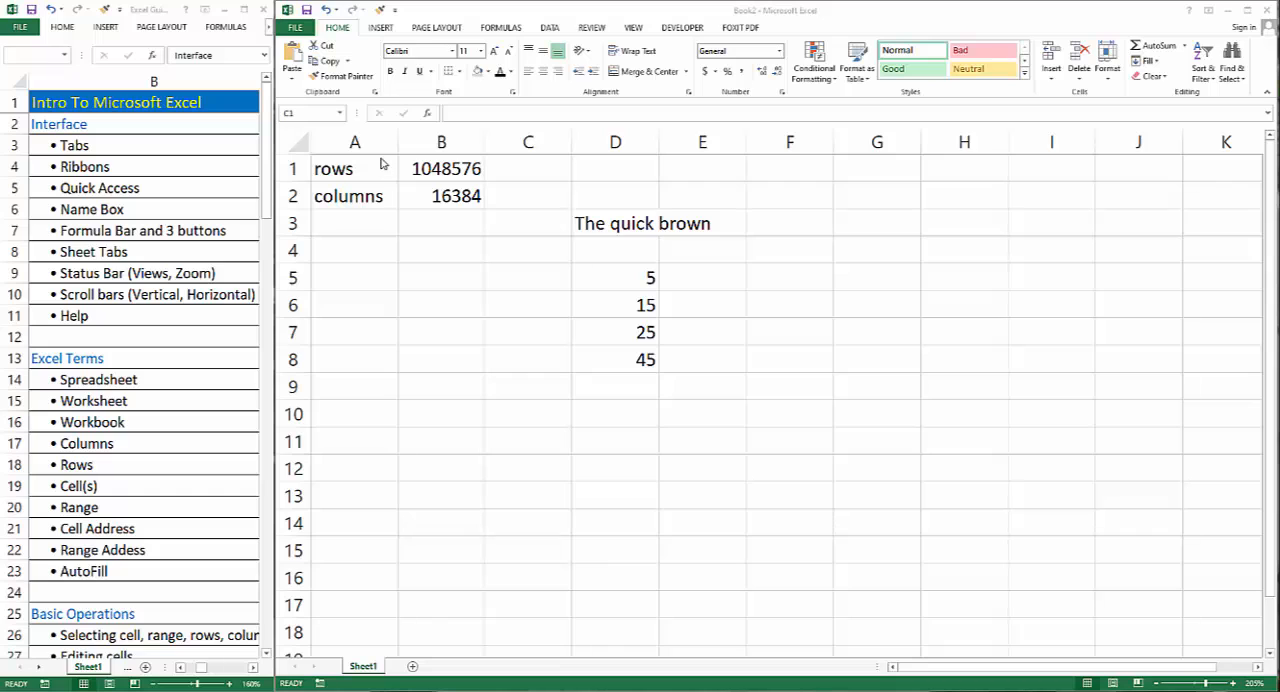
# - Select entire columns one at a time, including A through D, followed by entire rows 1 and 2
pyautogui.hotkey('ctrl', 'space')
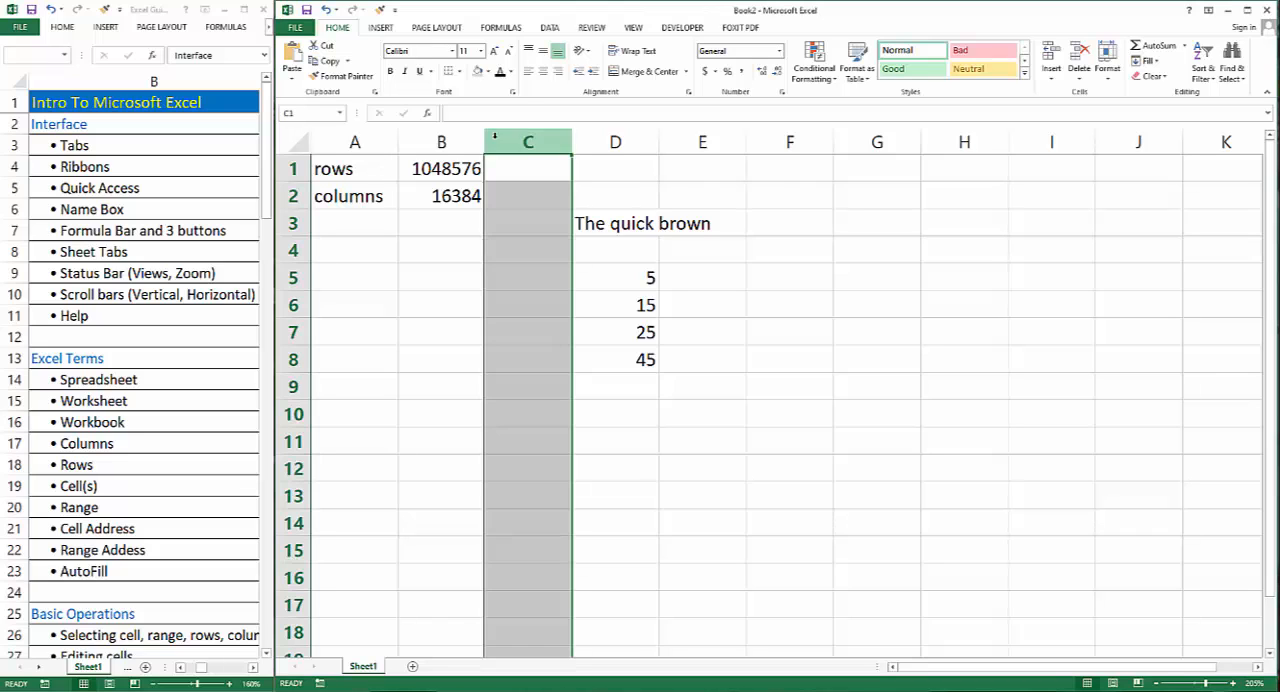
pyautogui.click(381, 140)
pyautogui.click(441, 140)
pyautogui.click(528, 140)
pyautogui.click(615, 140)
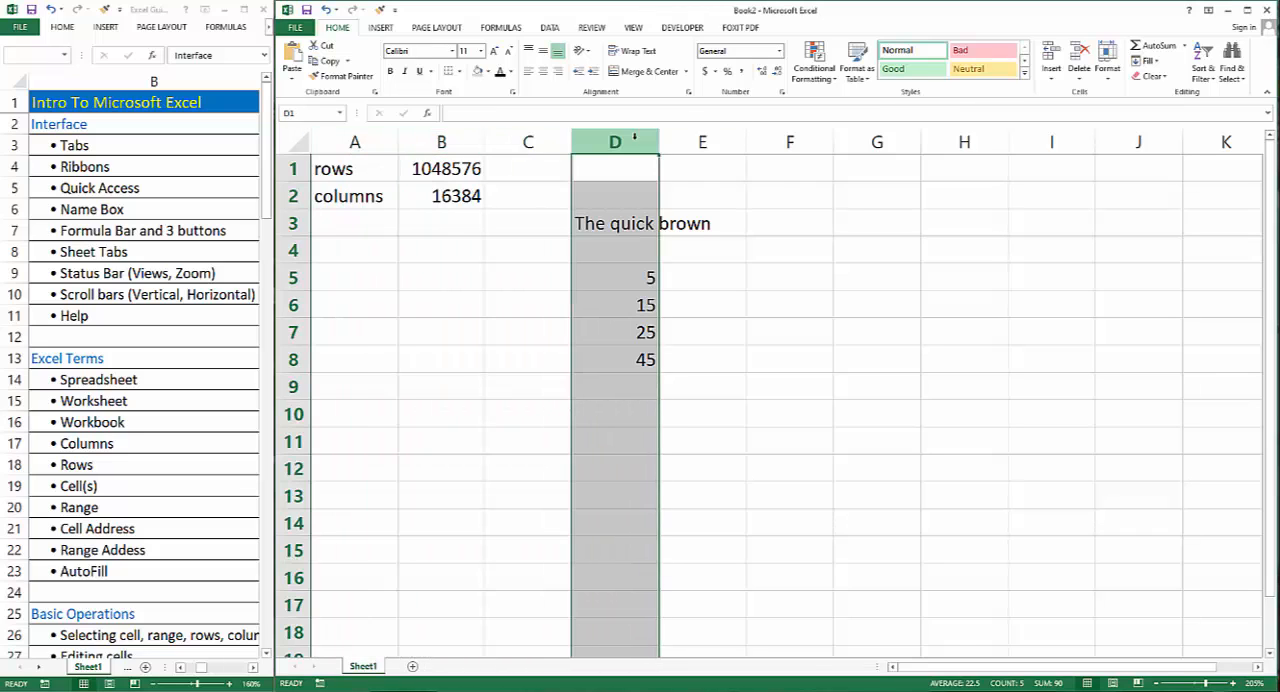
pyautogui.click(293, 168)
pyautogui.click(293, 196)
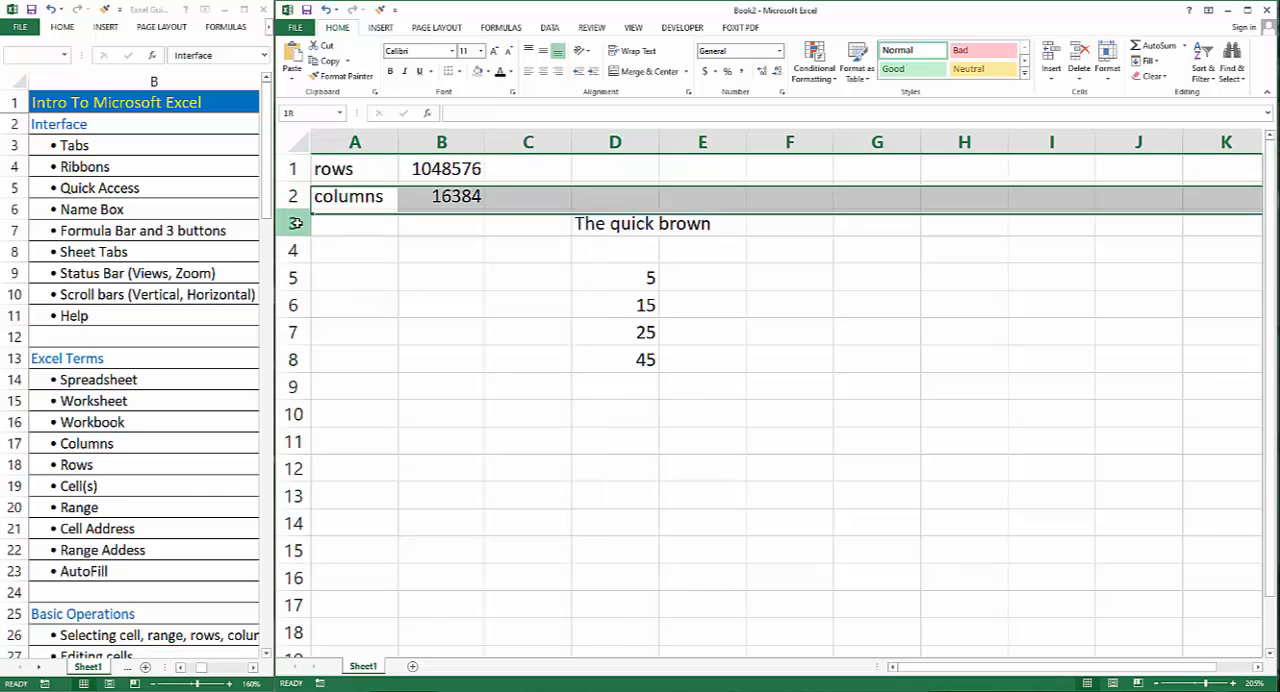
# - Select entire rows 3 and 4 one at a time, followed by the whole worksheet
pyautogui.click(293, 223)
pyautogui.click(293, 250)
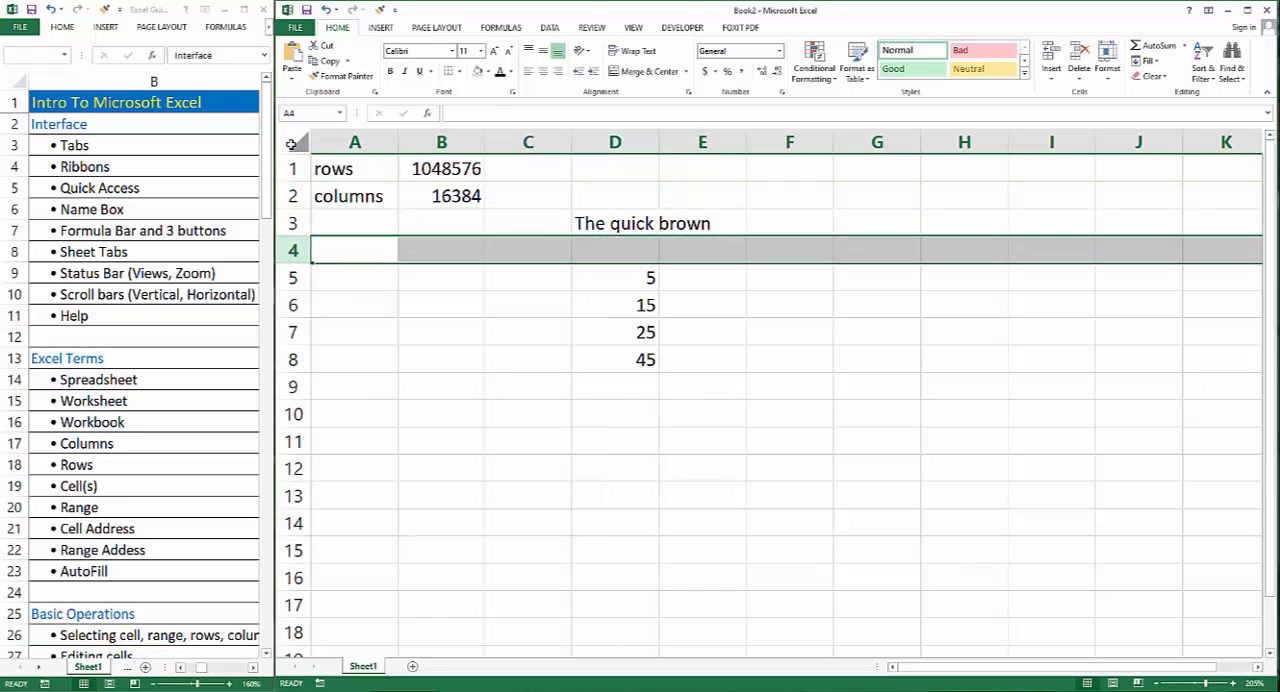
pyautogui.click(294, 143)
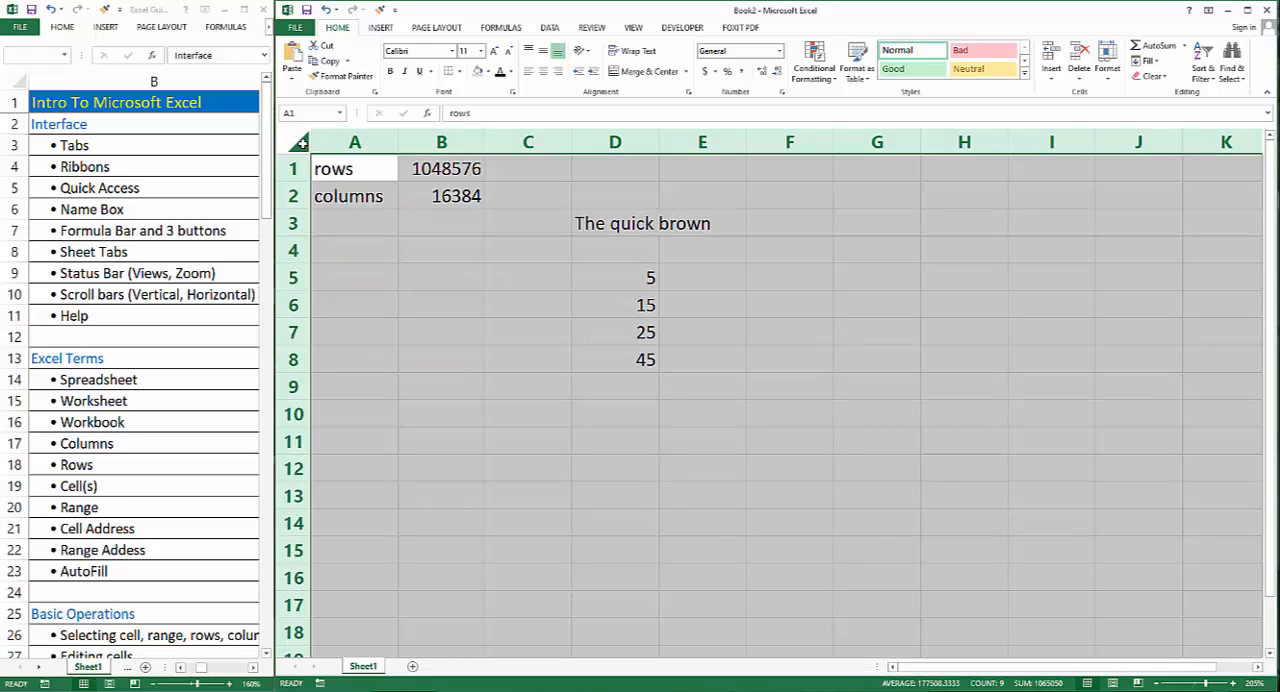
# - Select column B and extend it through column K, followed by a block of rows starting at row 2
pyautogui.click(461, 141)
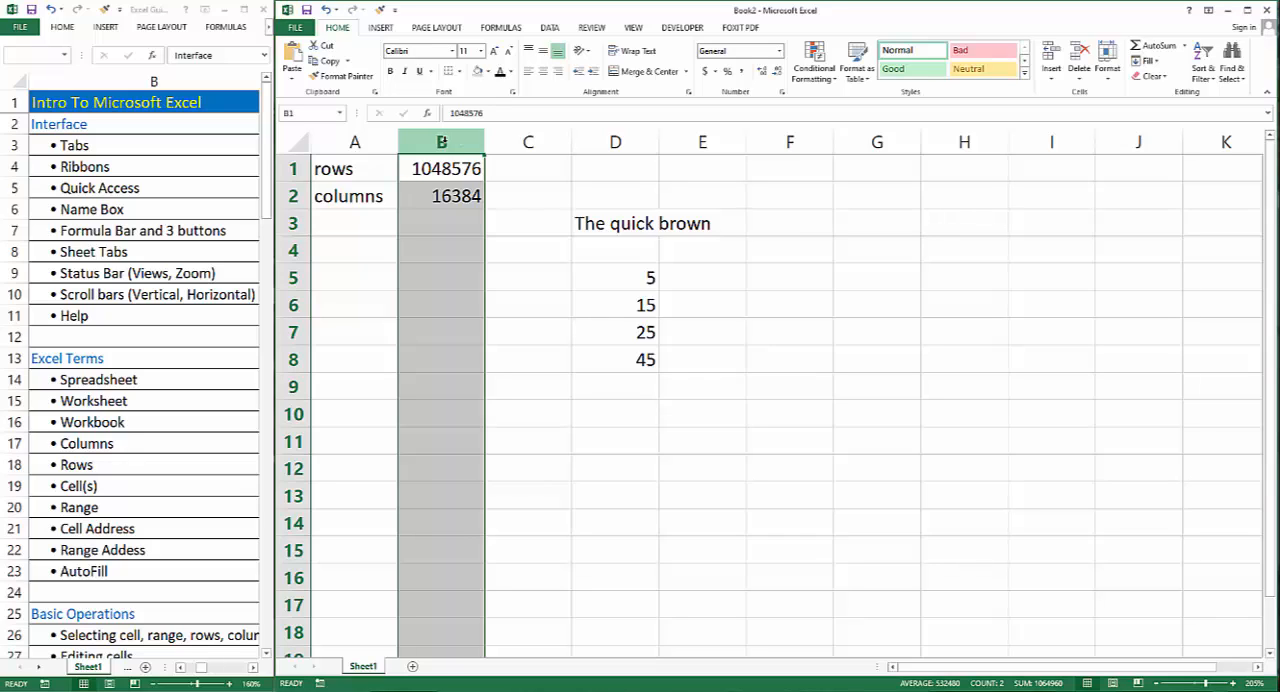
pyautogui.moveTo(441, 142); pyautogui.dragTo(1224, 138)
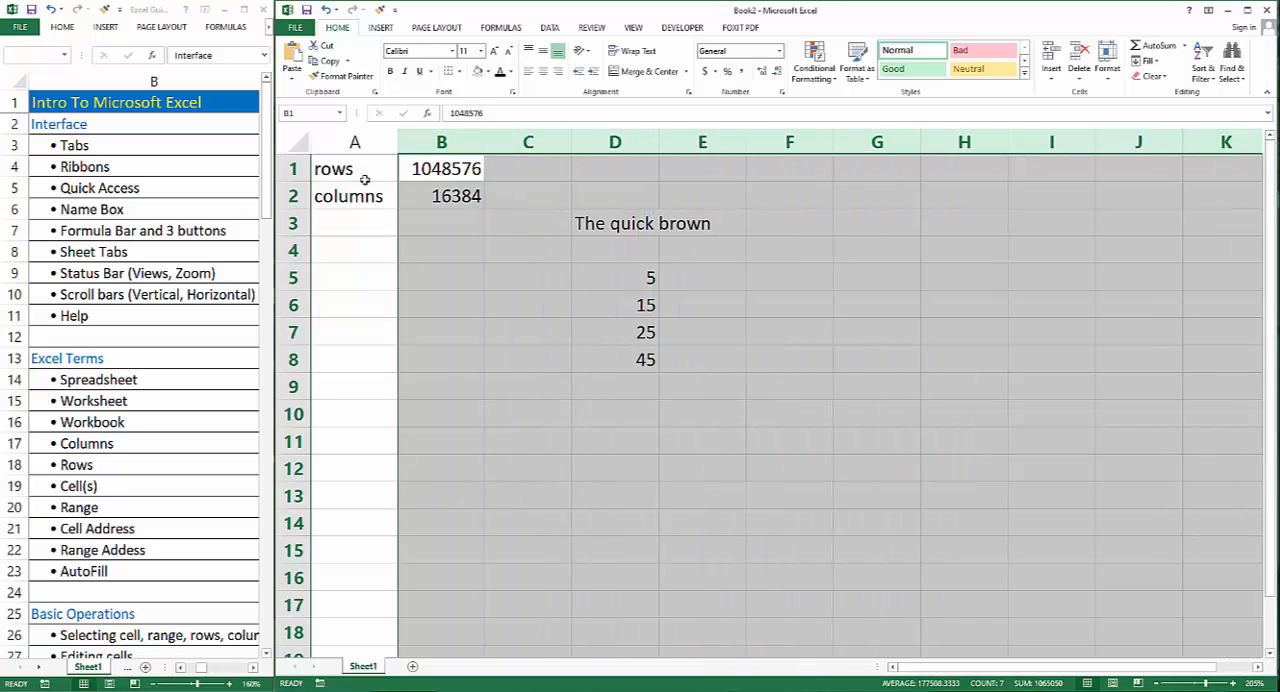
pyautogui.click(293, 196)
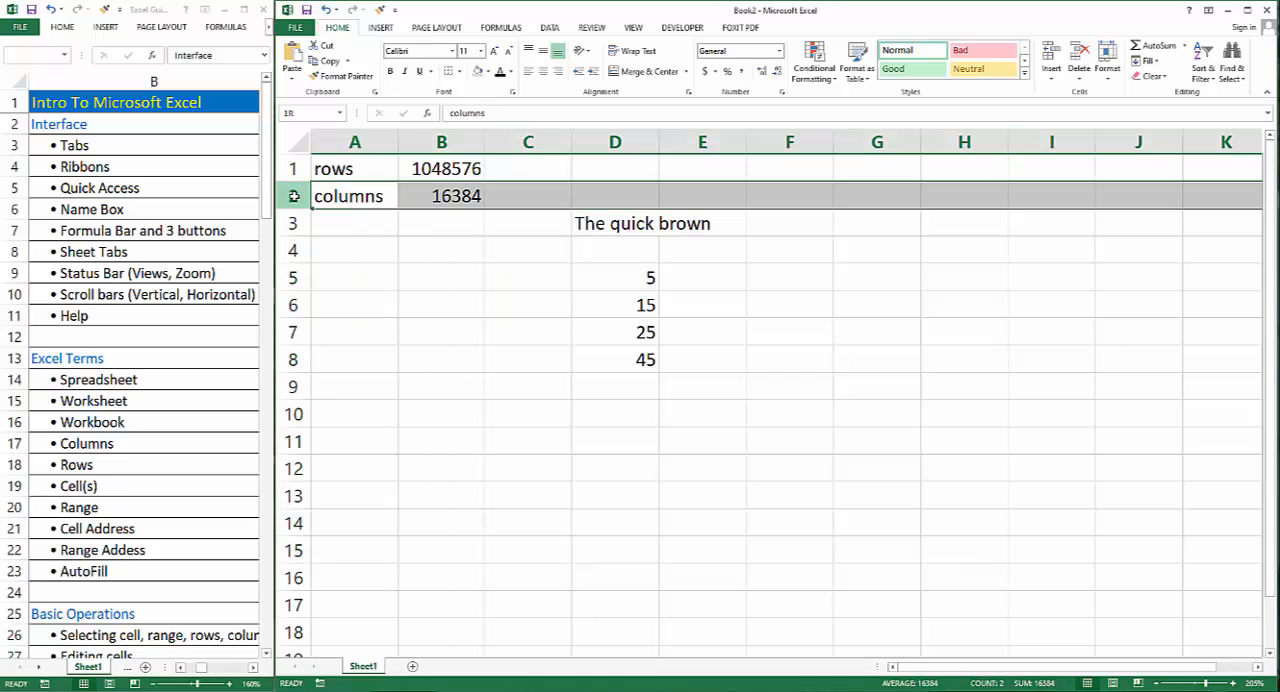
pyautogui.moveTo(293, 196); pyautogui.dragTo(303, 568)
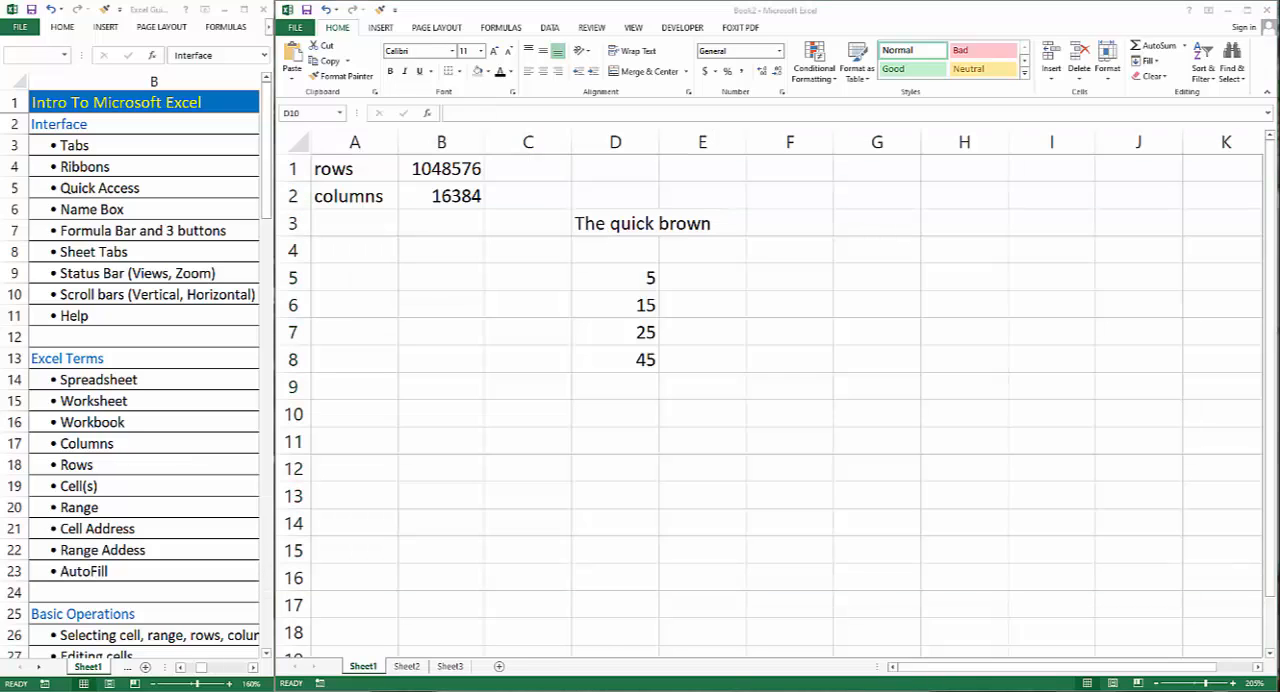
# - View Sheet1, Sheet2 and Sheet3 by switching between the worksheets, ending on Sheet1
pyautogui.click(376, 670)
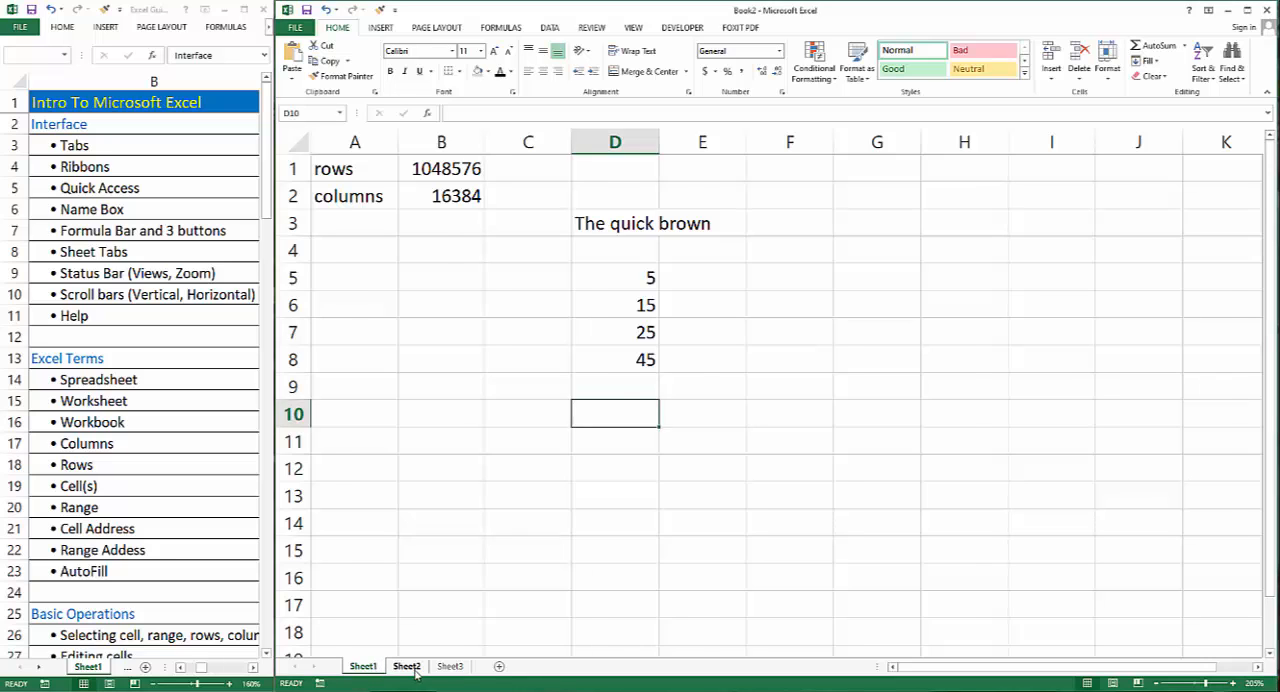
pyautogui.click(416, 670)
pyautogui.click(370, 668)
pyautogui.click(446, 668)
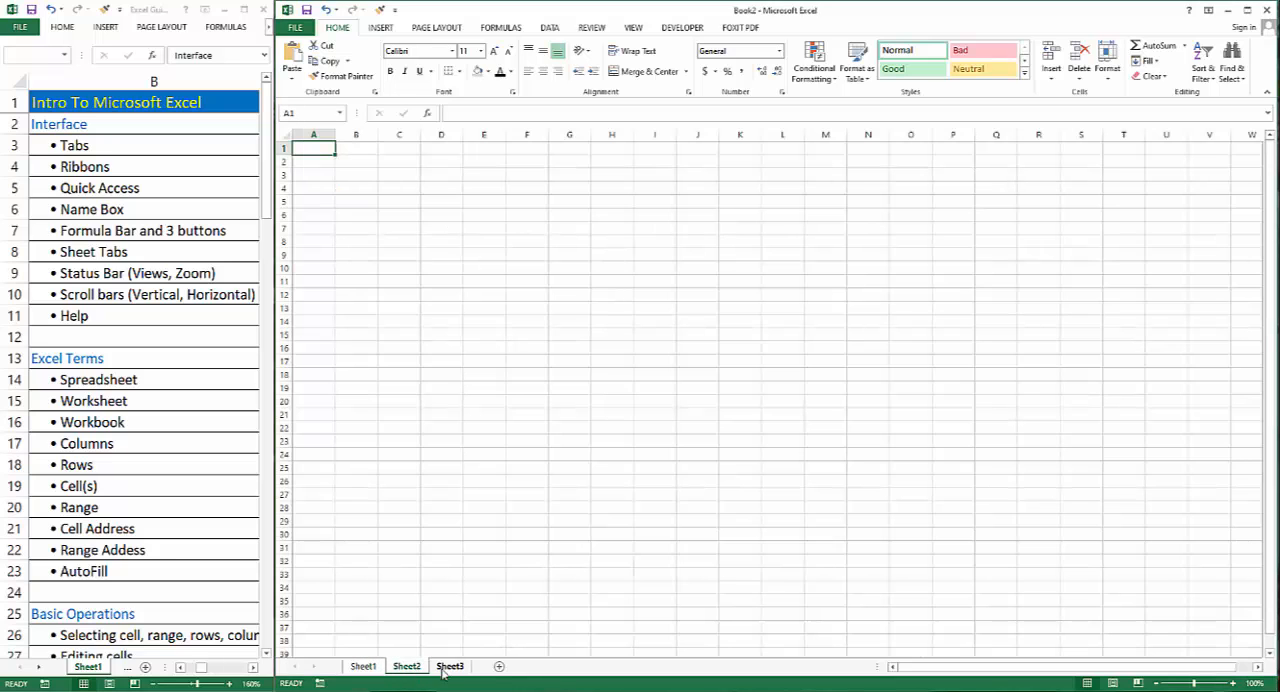
pyautogui.click(406, 667)
pyautogui.click(363, 667)
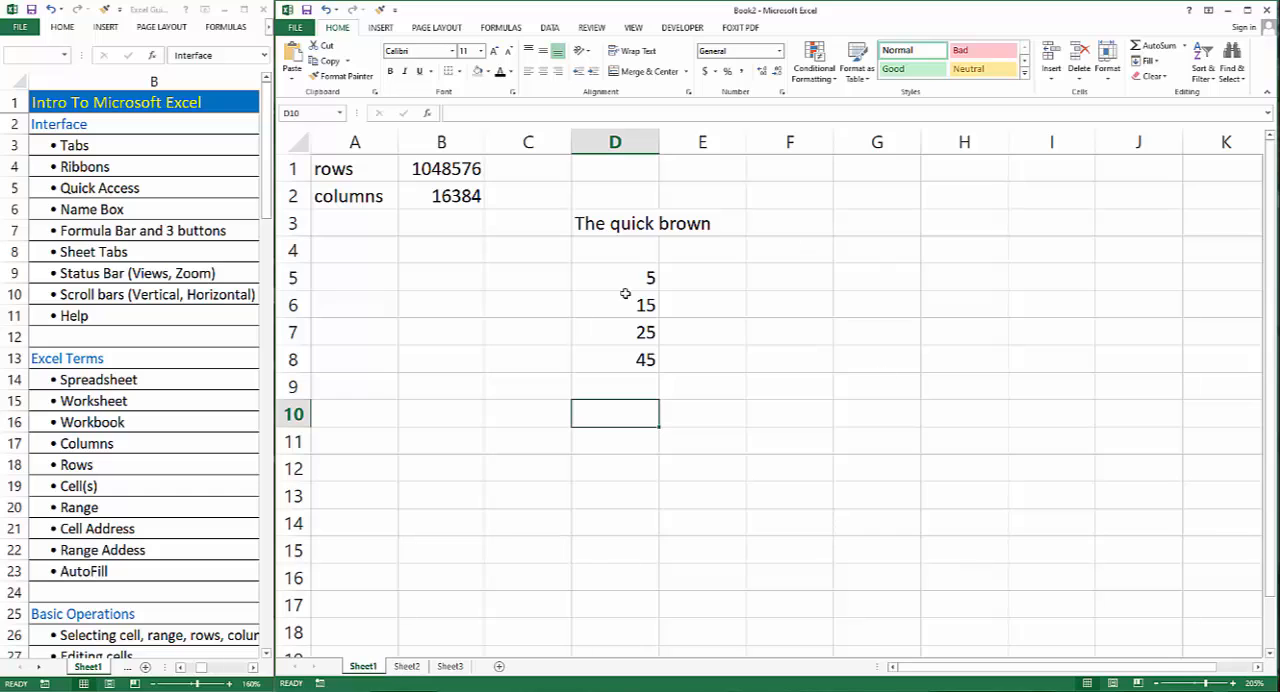
# - Insert a new worksheet, move it to the end after Sheet3, and return to Sheet1
pyautogui.click(500, 667)
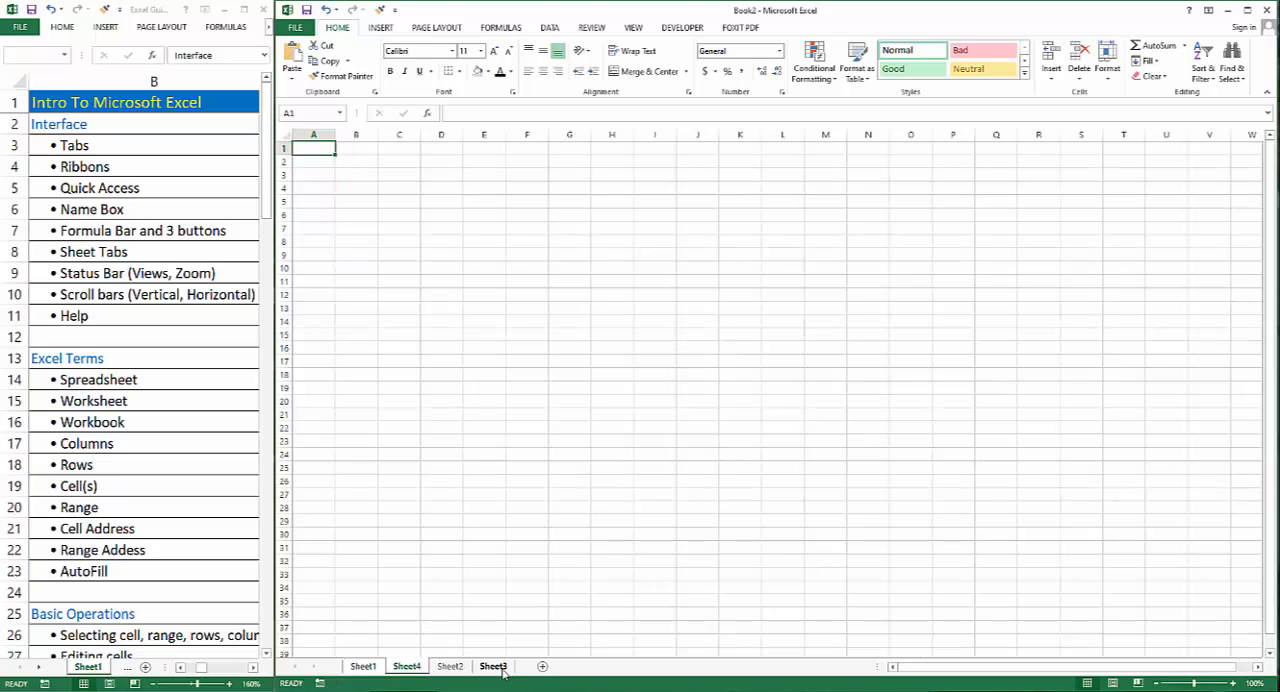
pyautogui.click(497, 668)
pyautogui.click(402, 668)
pyautogui.moveTo(400, 672); pyautogui.dragTo(515, 671)
pyautogui.click(364, 668)
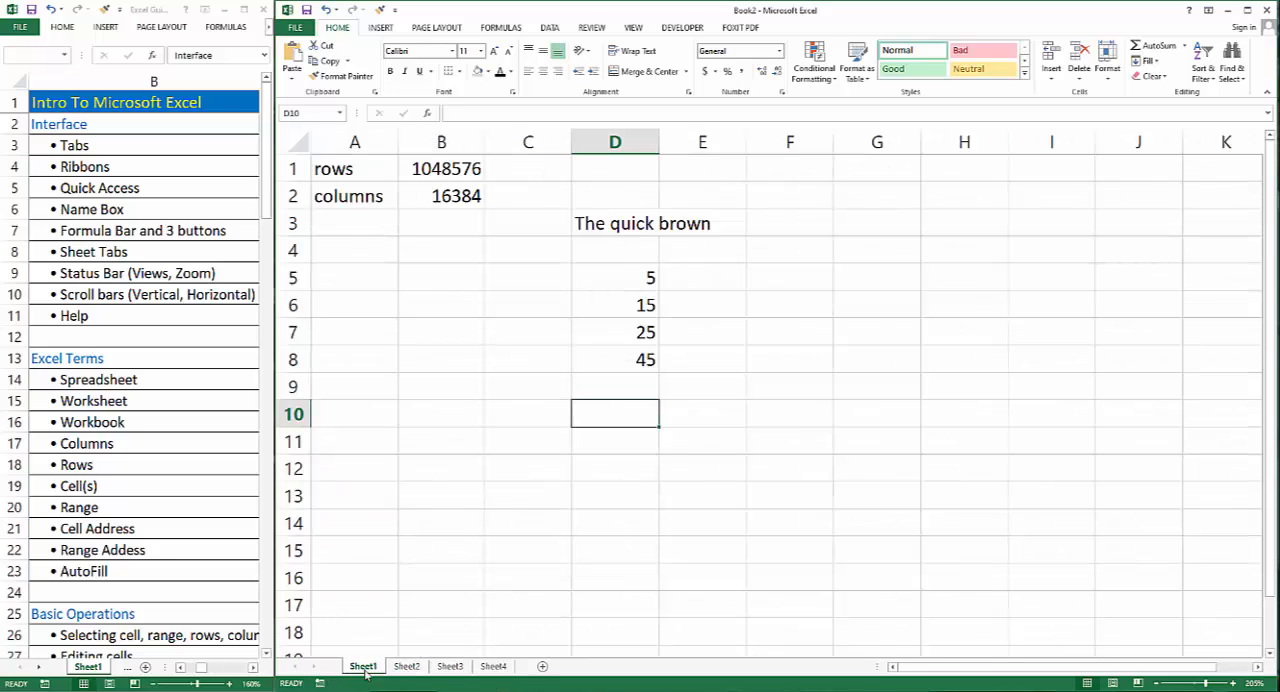
# - Rename Sheet1 as Sample
pyautogui.rightClick(366, 672)
pyautogui.click(410, 543)
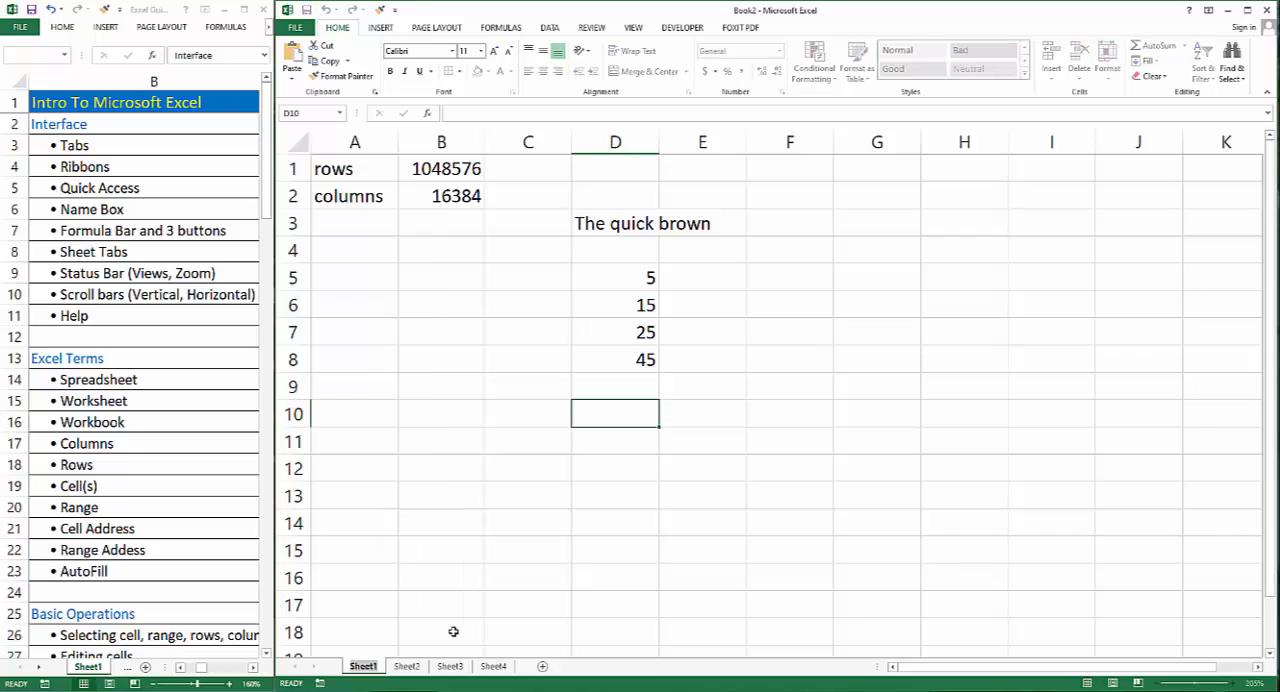
pyautogui.write('Sam')
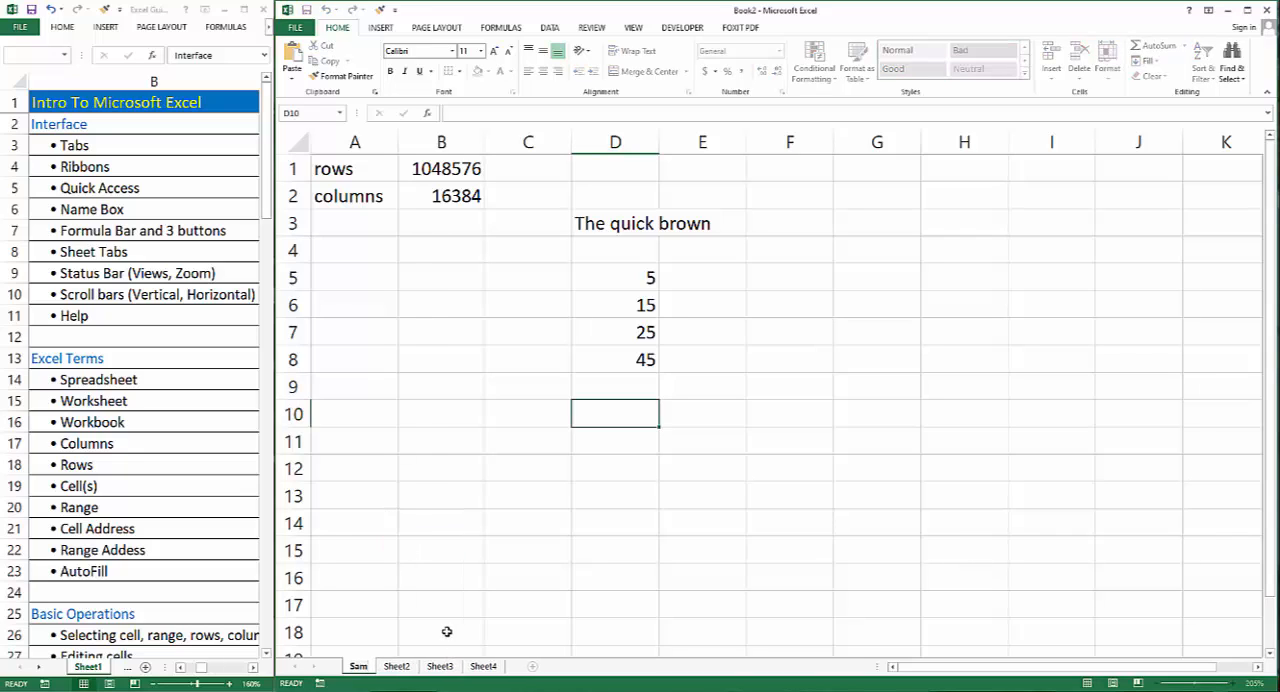
pyautogui.write('ple')
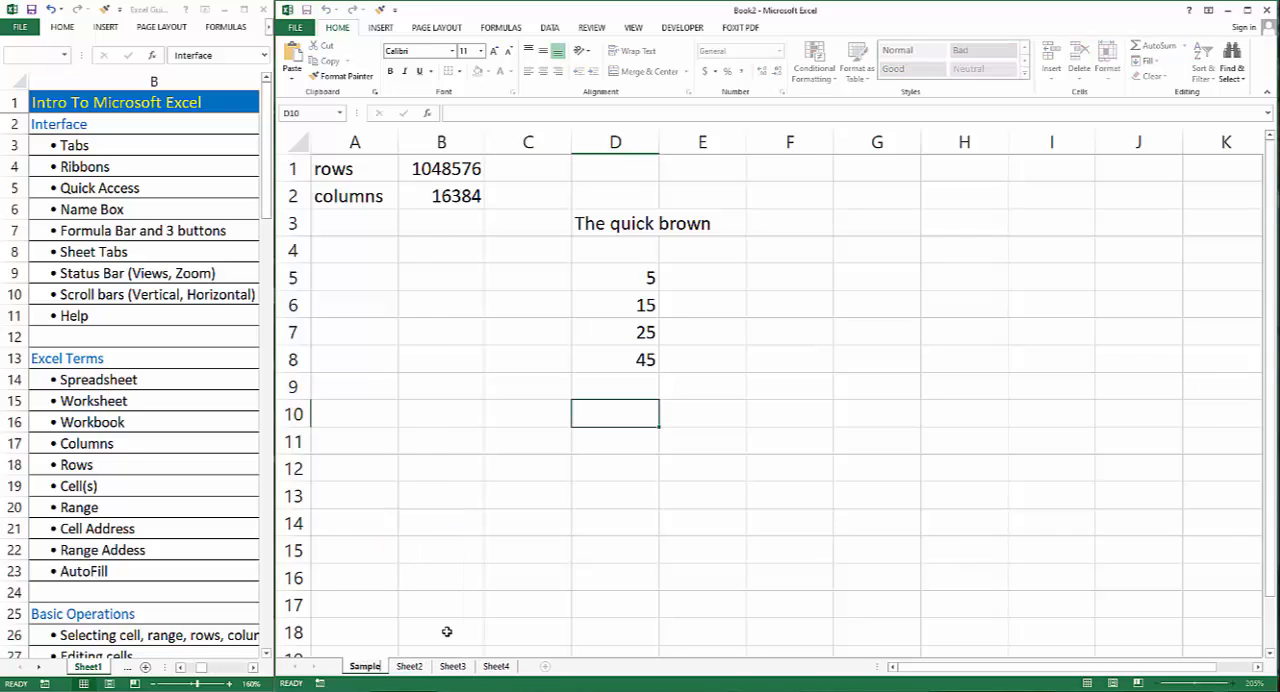
pyautogui.click(380, 671)
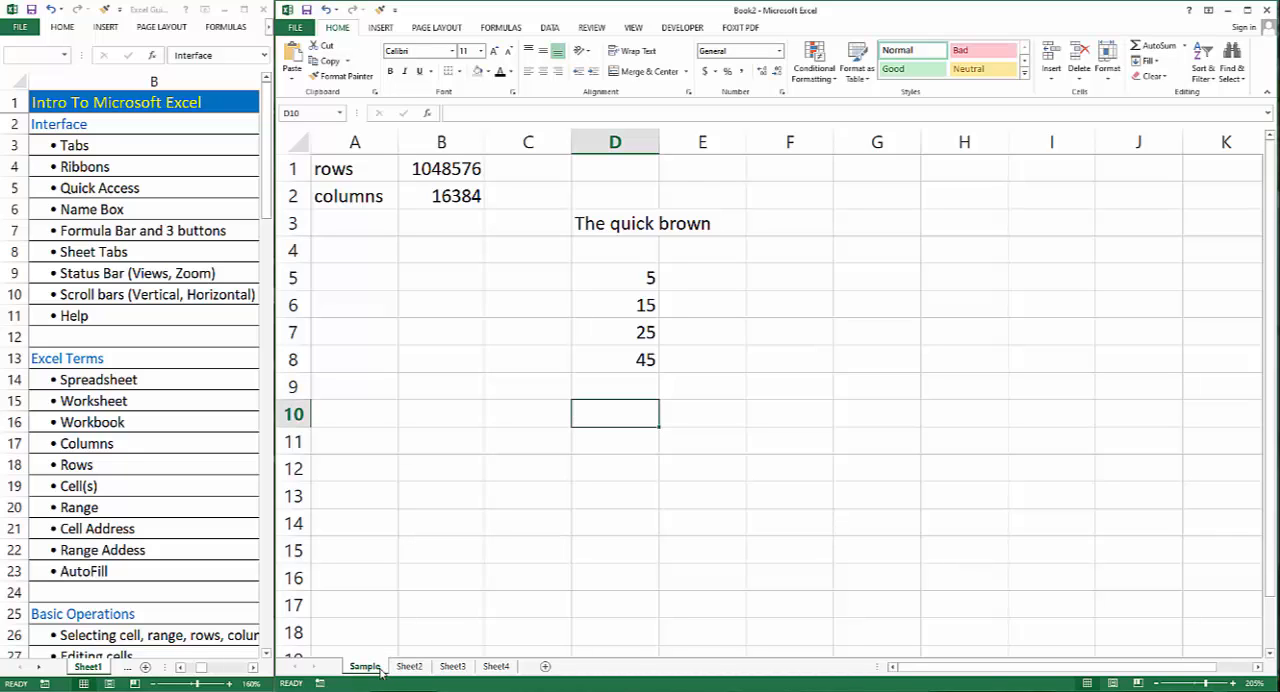
# - Color the Sheet2 tab red and check it by switching between Sample and Sheet2
pyautogui.rightClick(409, 667)
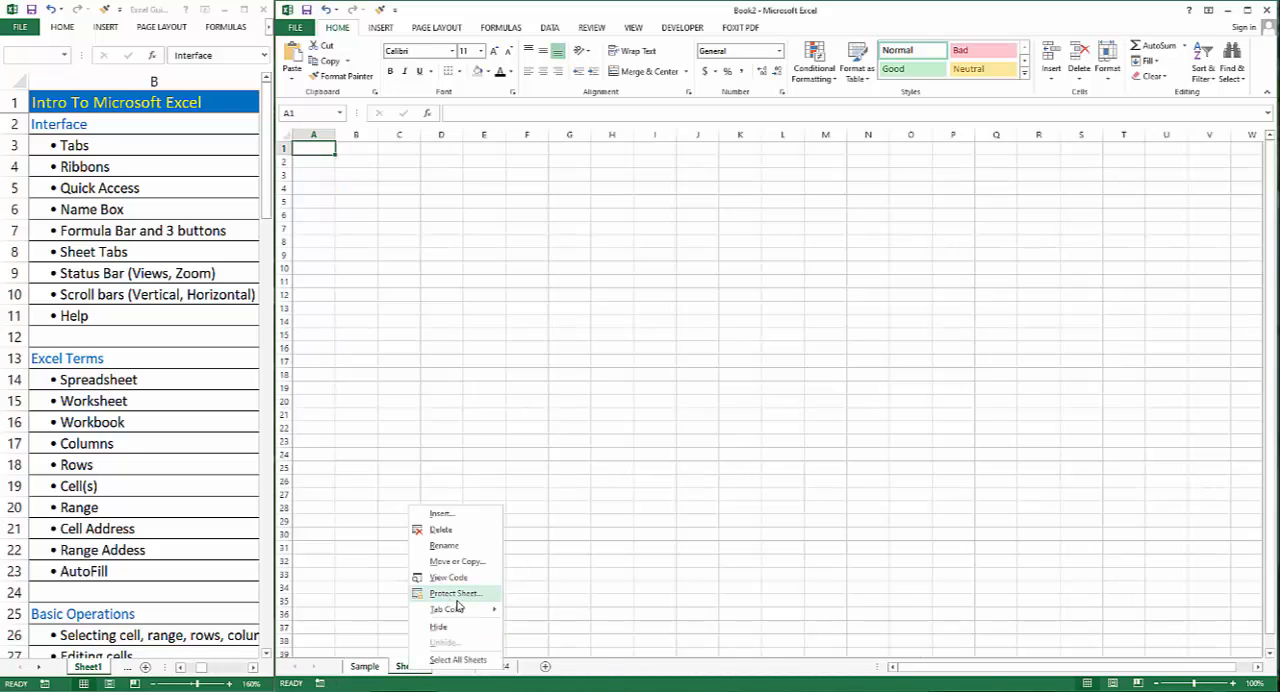
pyautogui.moveTo(457, 608)
pyautogui.click(520, 655)
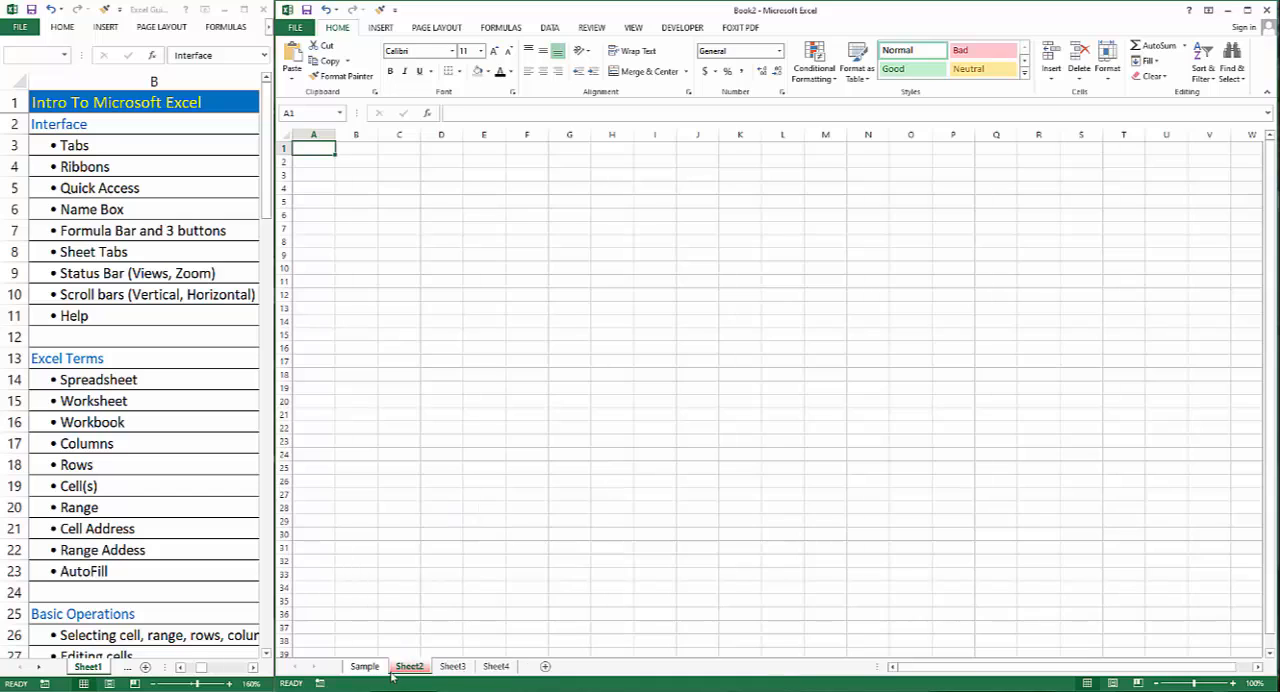
pyautogui.click(365, 667)
pyautogui.click(410, 667)
pyautogui.click(365, 667)
pyautogui.click(410, 667)
# - Select all worksheets as a group from Sheet2 and return to the Sample sheet alone
pyautogui.rightClick(422, 668)
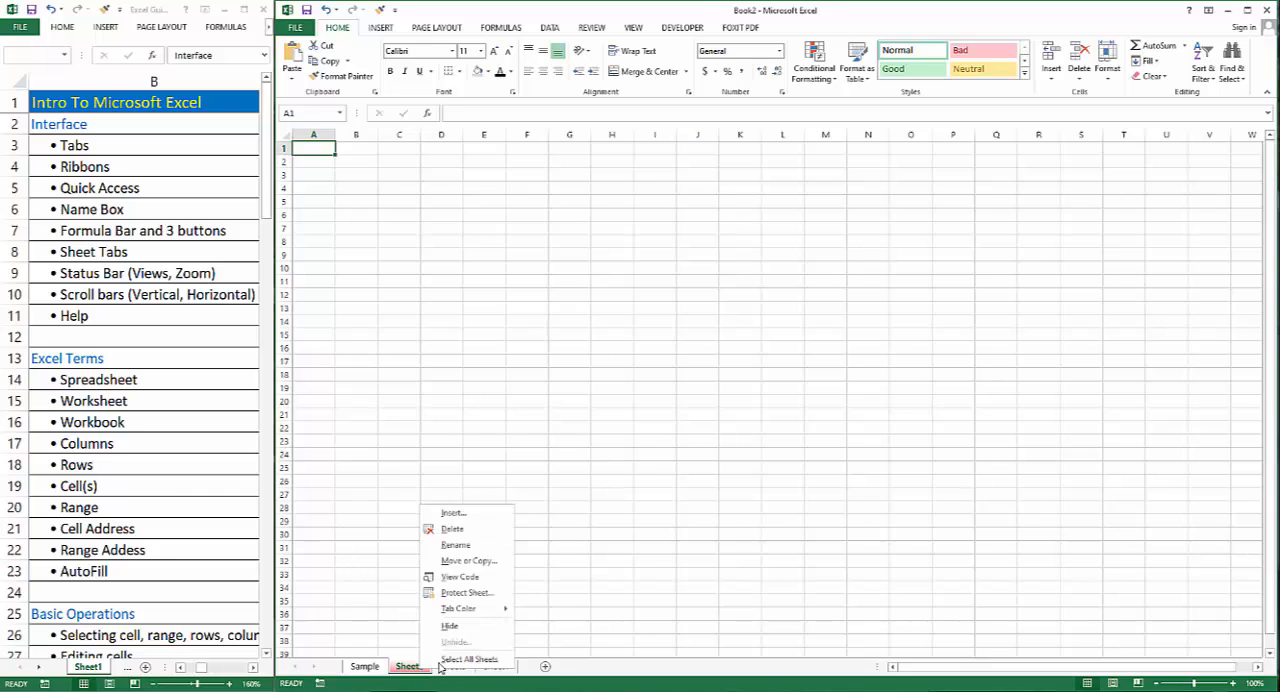
pyautogui.click(468, 659)
pyautogui.click(366, 667)
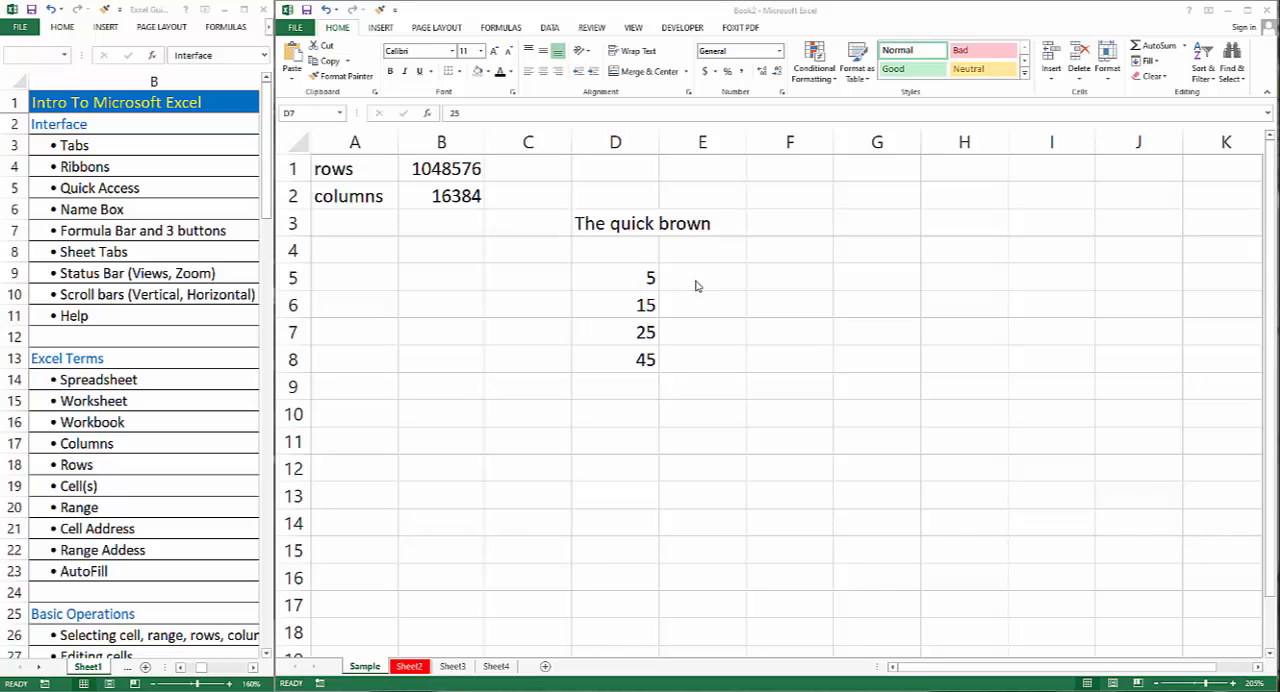
# - Select the range D5:D7 on the Sample sheet to check its average, count and sum
pyautogui.click(623, 278)
pyautogui.moveTo(626, 275); pyautogui.dragTo(624, 346)
pyautogui.moveTo(606, 276); pyautogui.dragTo(609, 334)
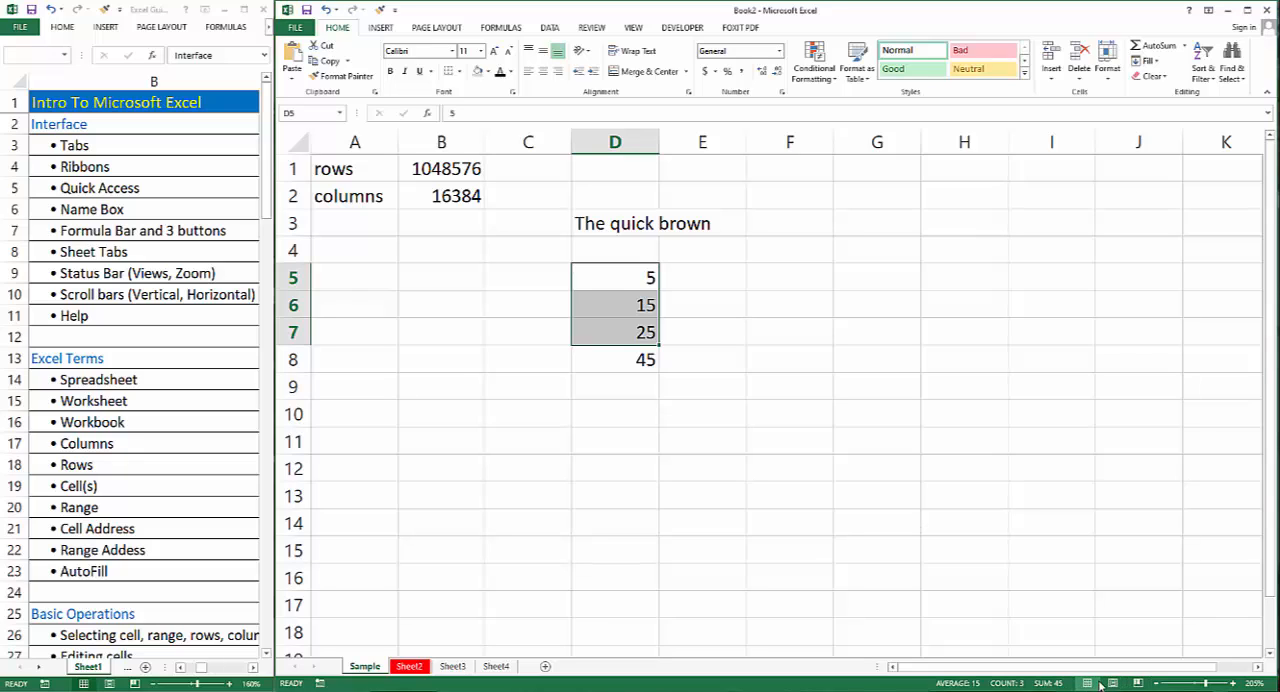
# - Zoom the Sample worksheet out and in stepwise, ending at 265% magnification
pyautogui.click(1157, 683)
pyautogui.click(1157, 683)
pyautogui.click(1236, 684)
pyautogui.click(1236, 684)
pyautogui.click(1236, 684)
pyautogui.click(1236, 684)
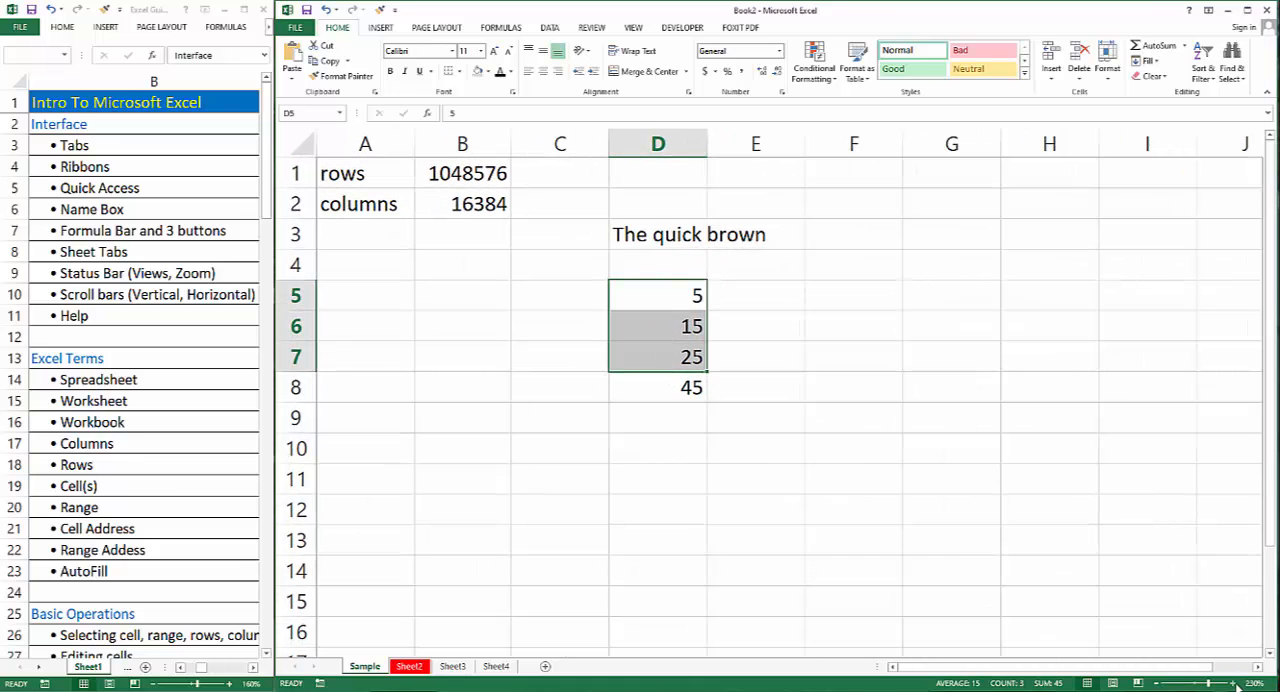
pyautogui.click(1157, 683)
pyautogui.click(1157, 683)
pyautogui.click(1157, 683)
pyautogui.click(1157, 683)
pyautogui.click(1157, 683)
pyautogui.click(1157, 683)
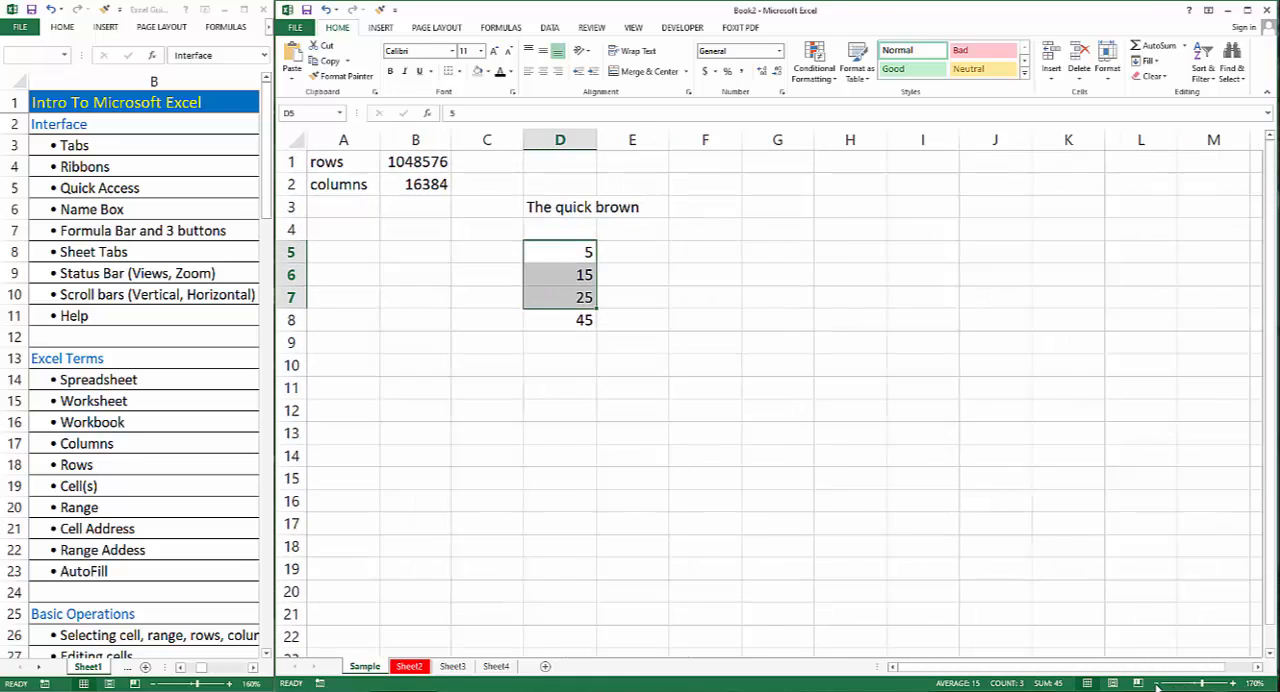
pyautogui.click(1157, 683)
pyautogui.click(1157, 683)
pyautogui.click(1157, 683)
pyautogui.click(1233, 683)
pyautogui.click(1233, 683)
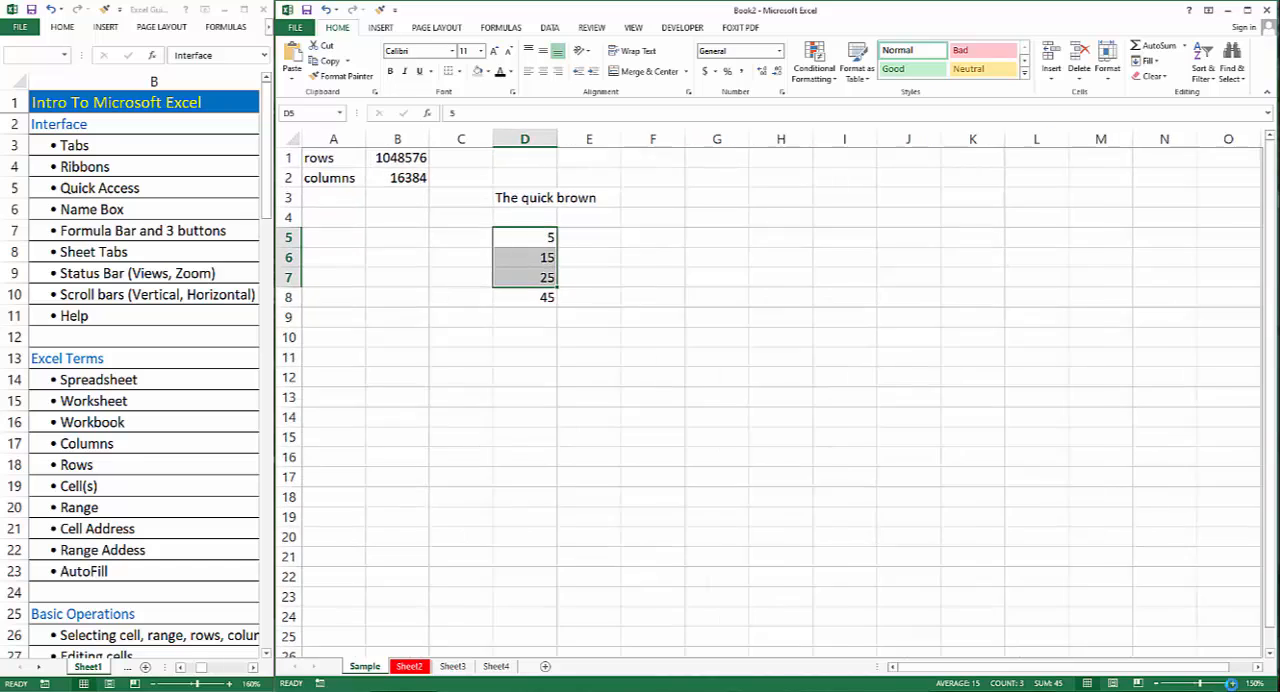
pyautogui.click(1233, 683)
pyautogui.click(1233, 684)
pyautogui.click(1233, 684)
pyautogui.click(1233, 684)
pyautogui.click(1233, 684)
pyautogui.click(1233, 684)
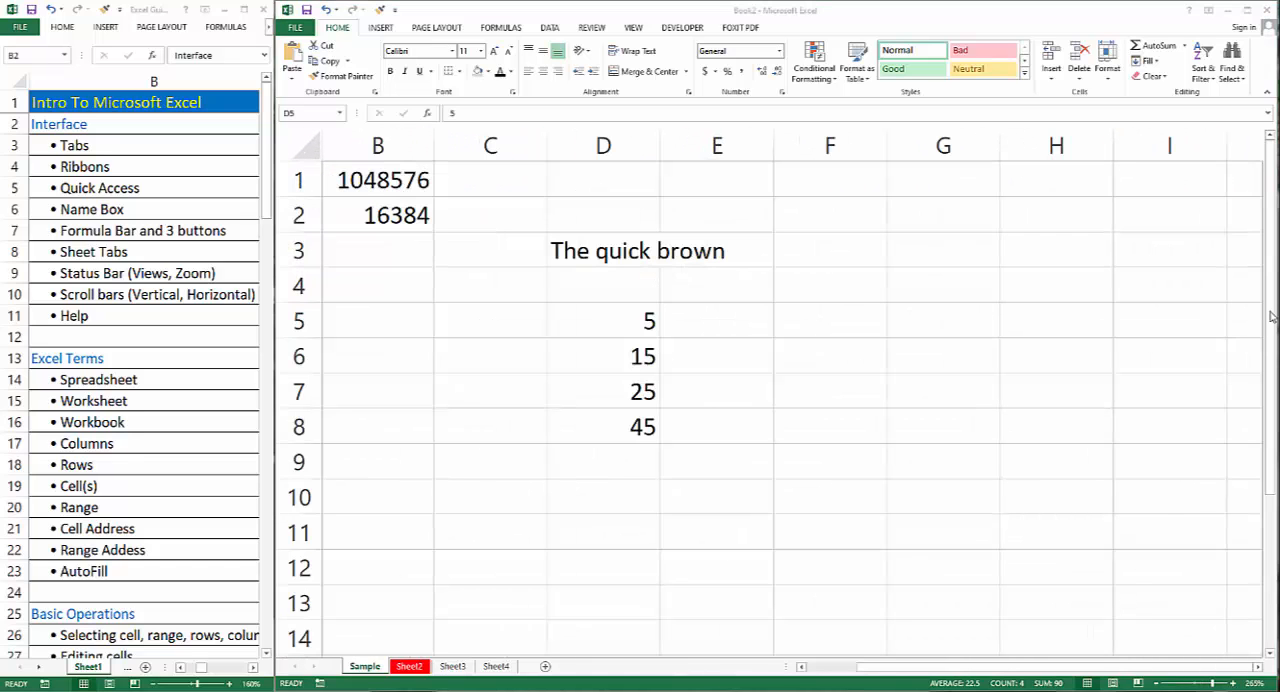
# - Scroll the Sample worksheet vertically and horizontally, bringing column A back into view
pyautogui.click(1270, 316)
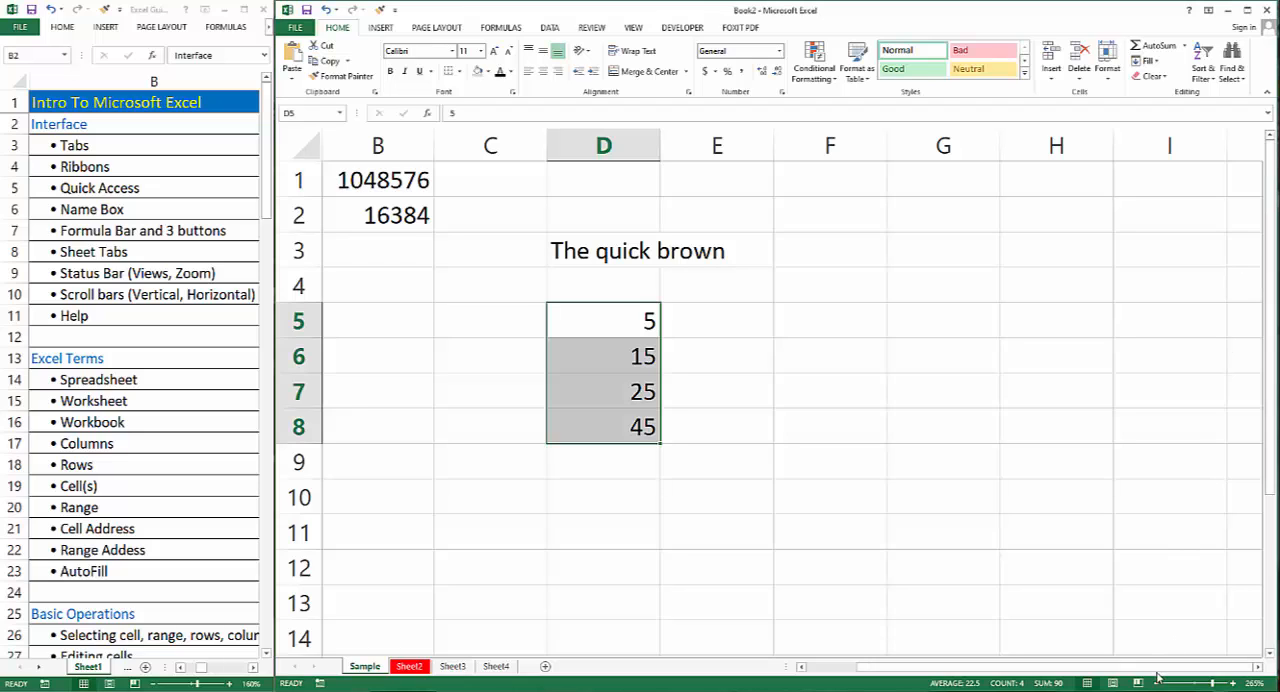
pyautogui.moveTo(1180, 673)
pyautogui.mouseDown()
pyautogui.moveTo(1168, 673)
pyautogui.moveTo(1182, 673)
pyautogui.mouseUp()
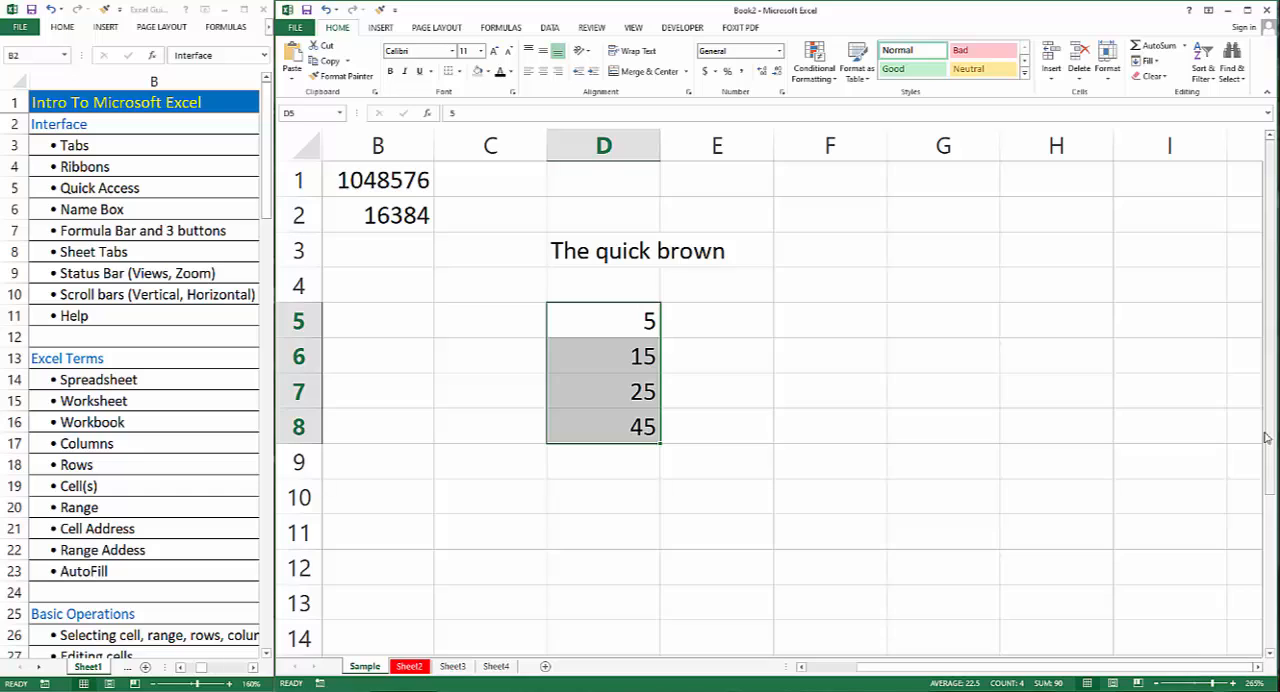
pyautogui.moveTo(1268, 340); pyautogui.dragTo(1258, 335)
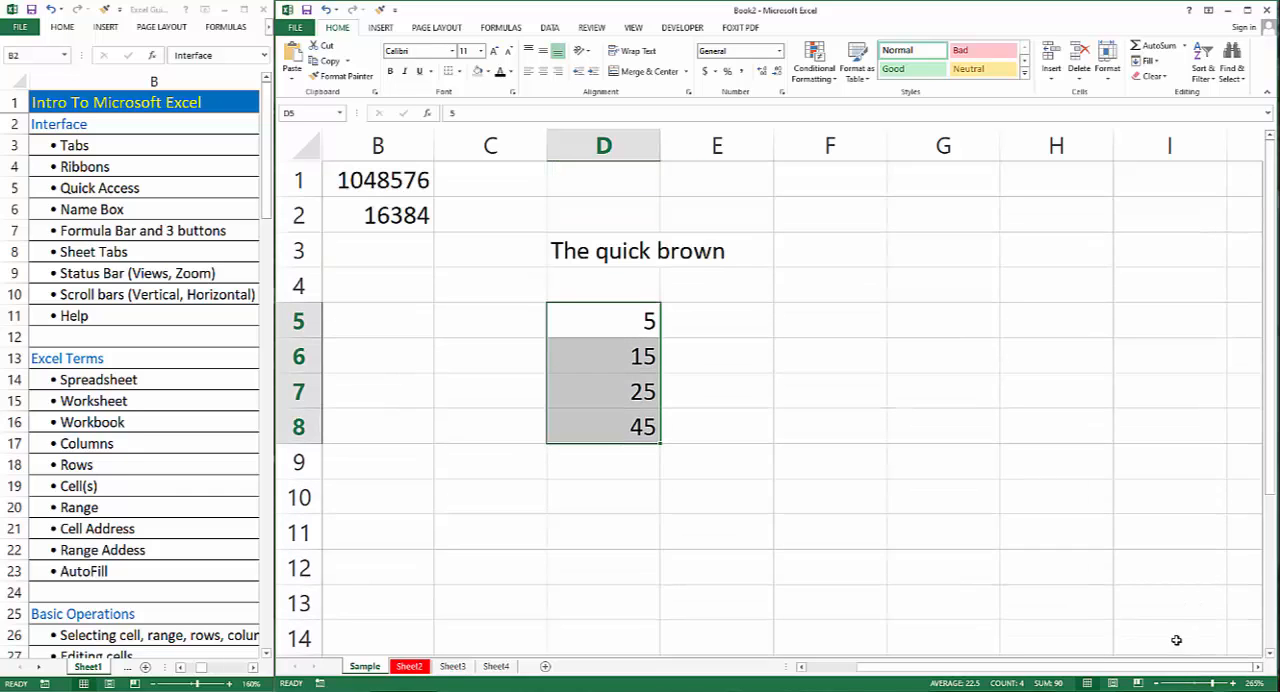
pyautogui.moveTo(1175, 673); pyautogui.dragTo(1015, 676)
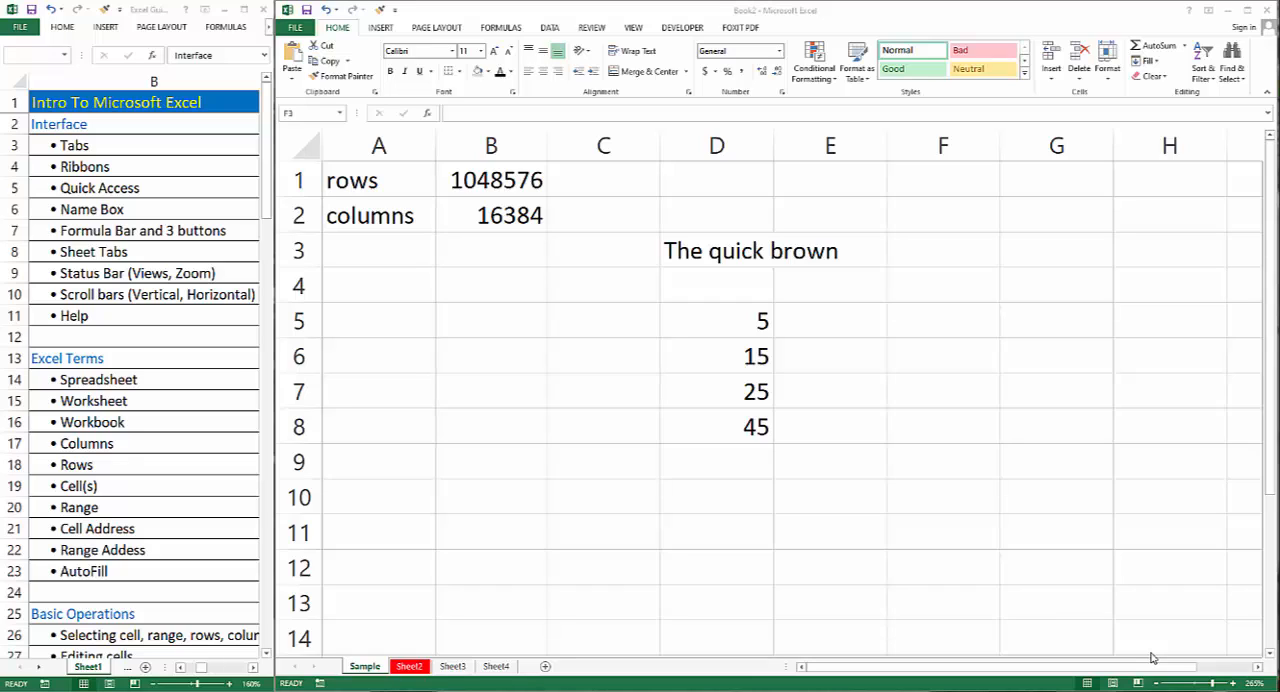
pyautogui.click(1152, 658)
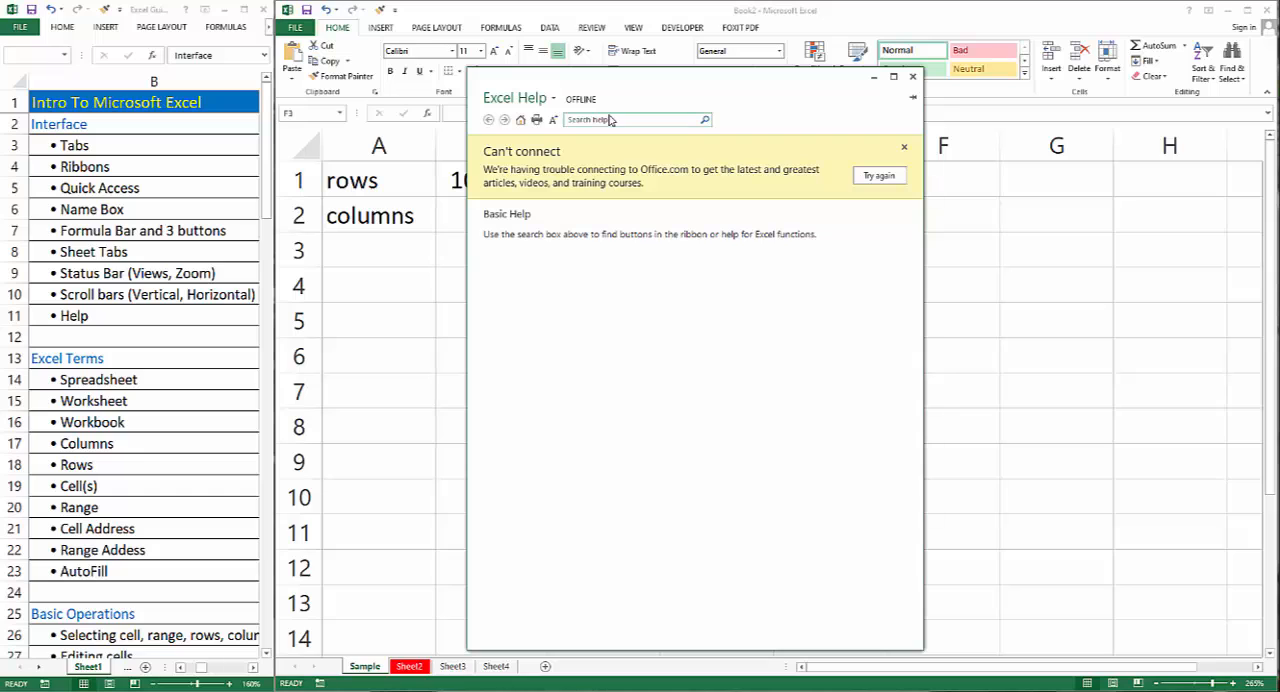
# - Search Excel Help for "conditional formatting"
pyautogui.moveTo(678, 82); pyautogui.dragTo(710, 55)
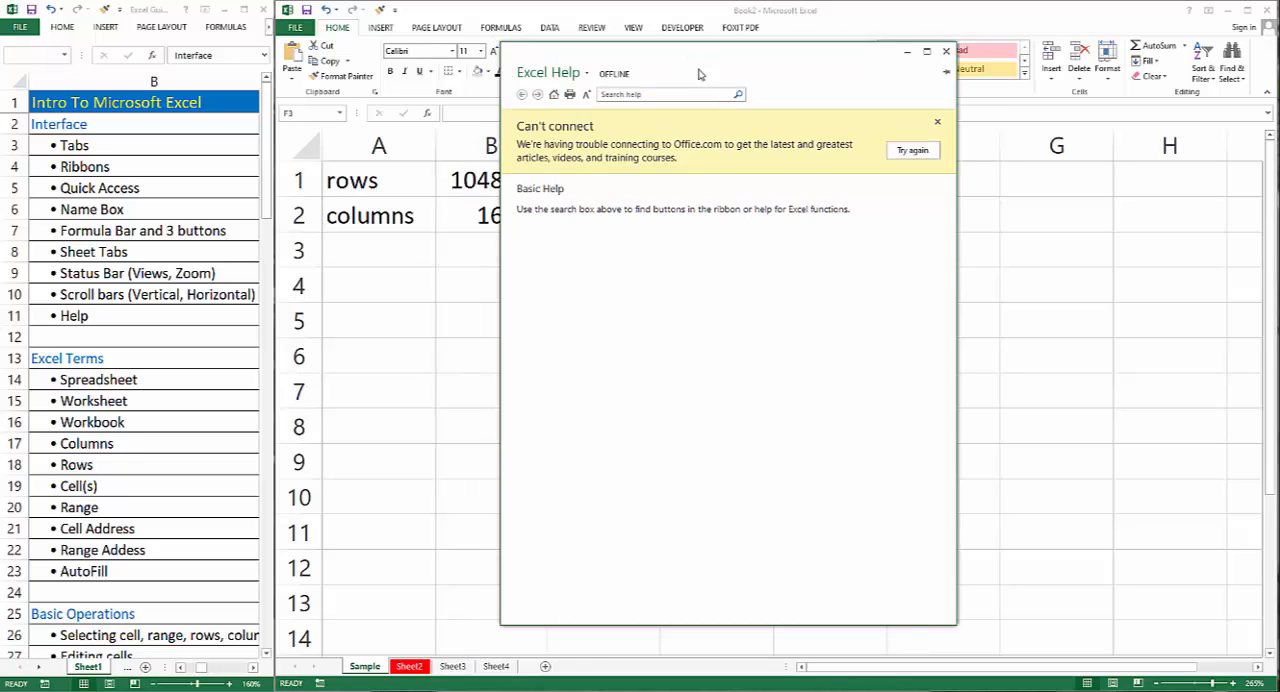
pyautogui.click(630, 96)
pyautogui.write('conditional formatting')
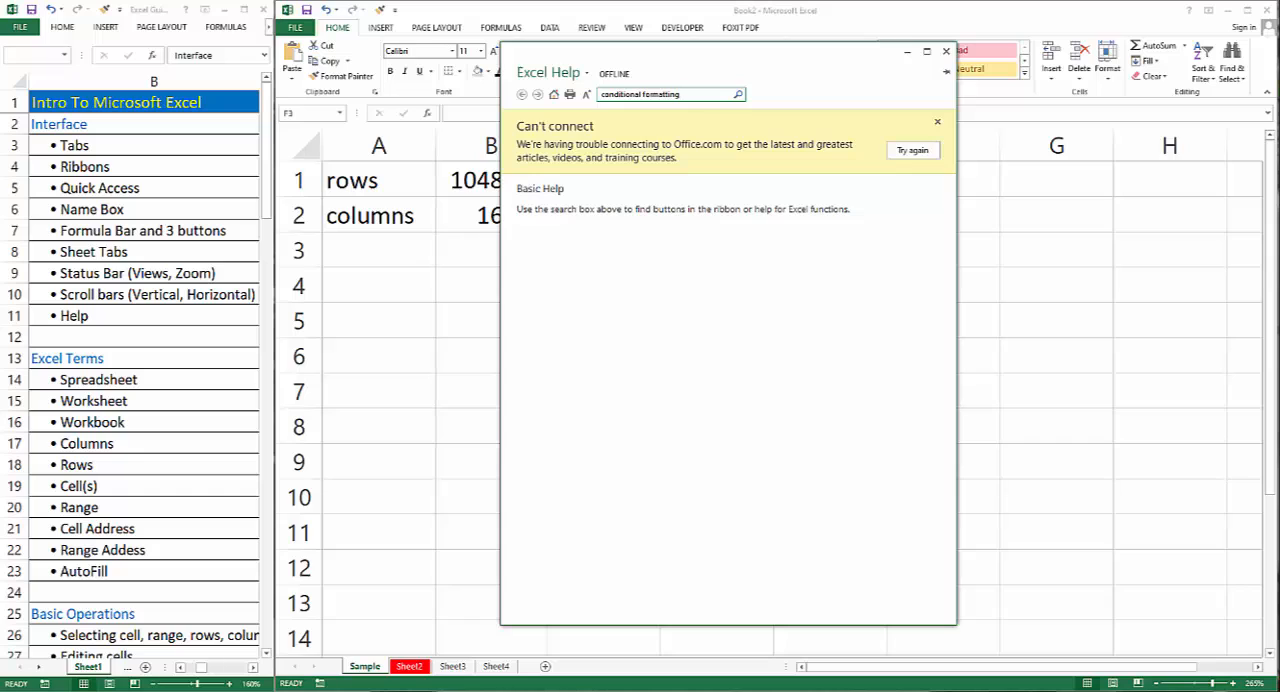
pyautogui.press('Return')
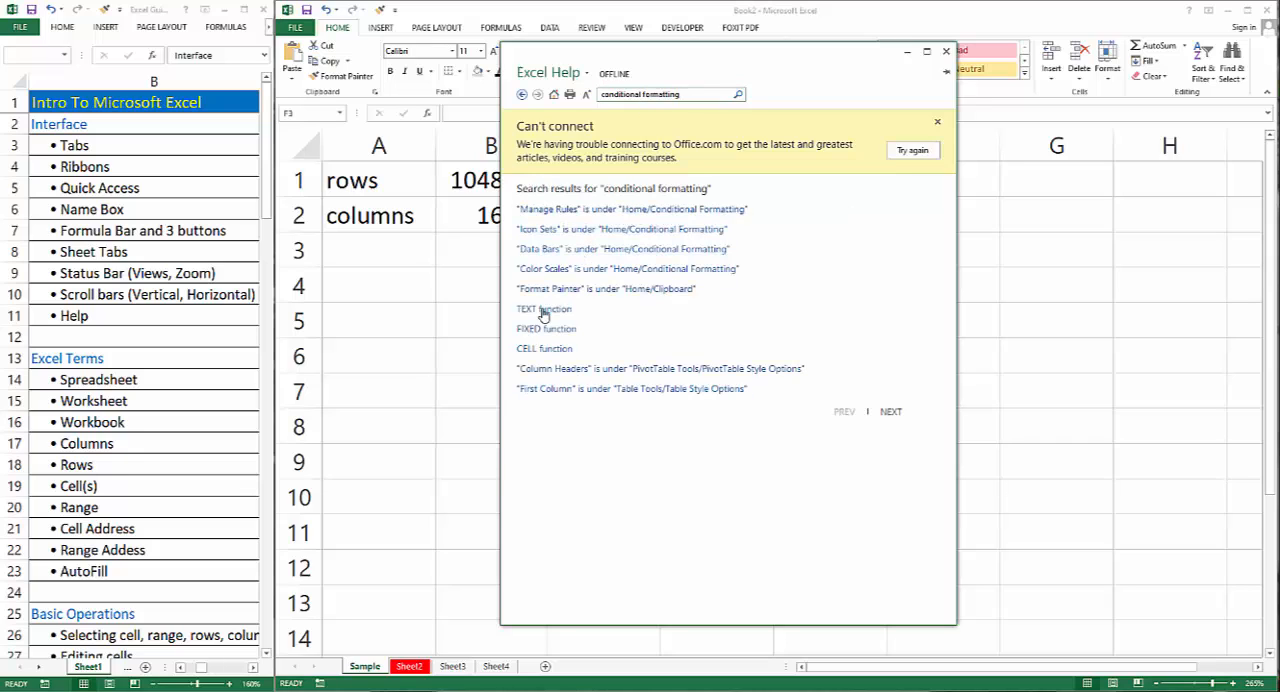
# - Browse the pages of help results on conditional formatting, dismiss the connection notice, and close Excel Help
pyautogui.click(886, 414)
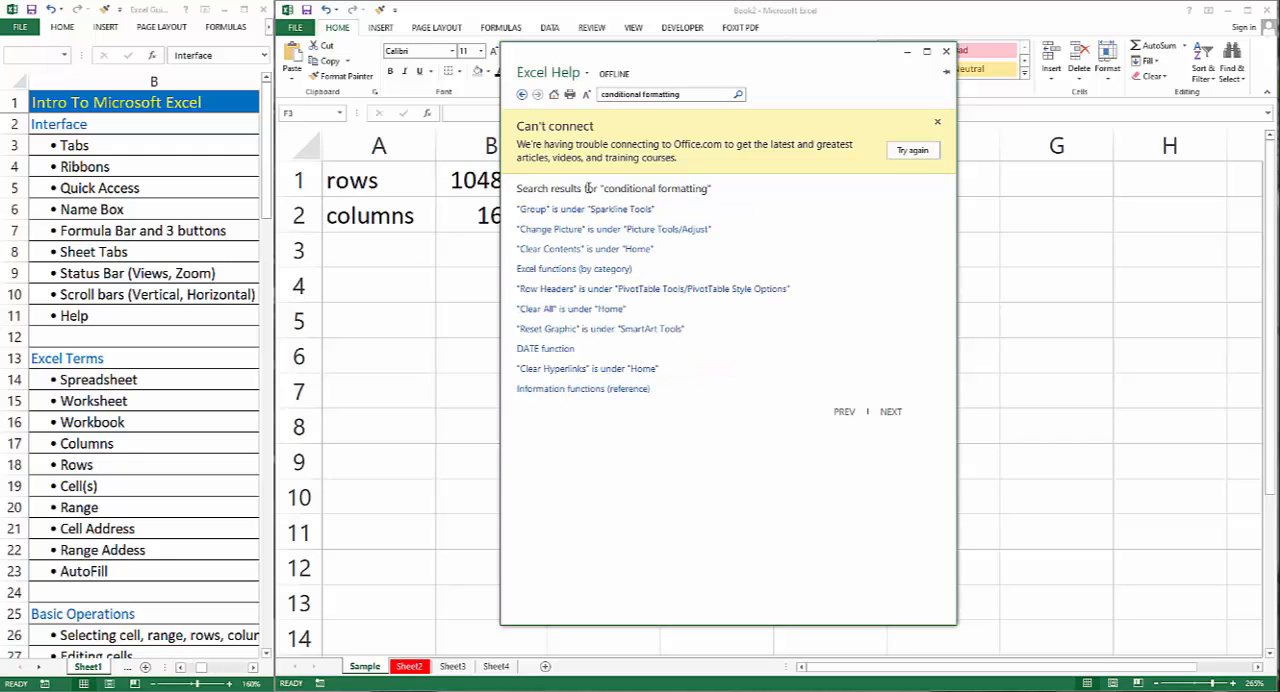
pyautogui.click(845, 412)
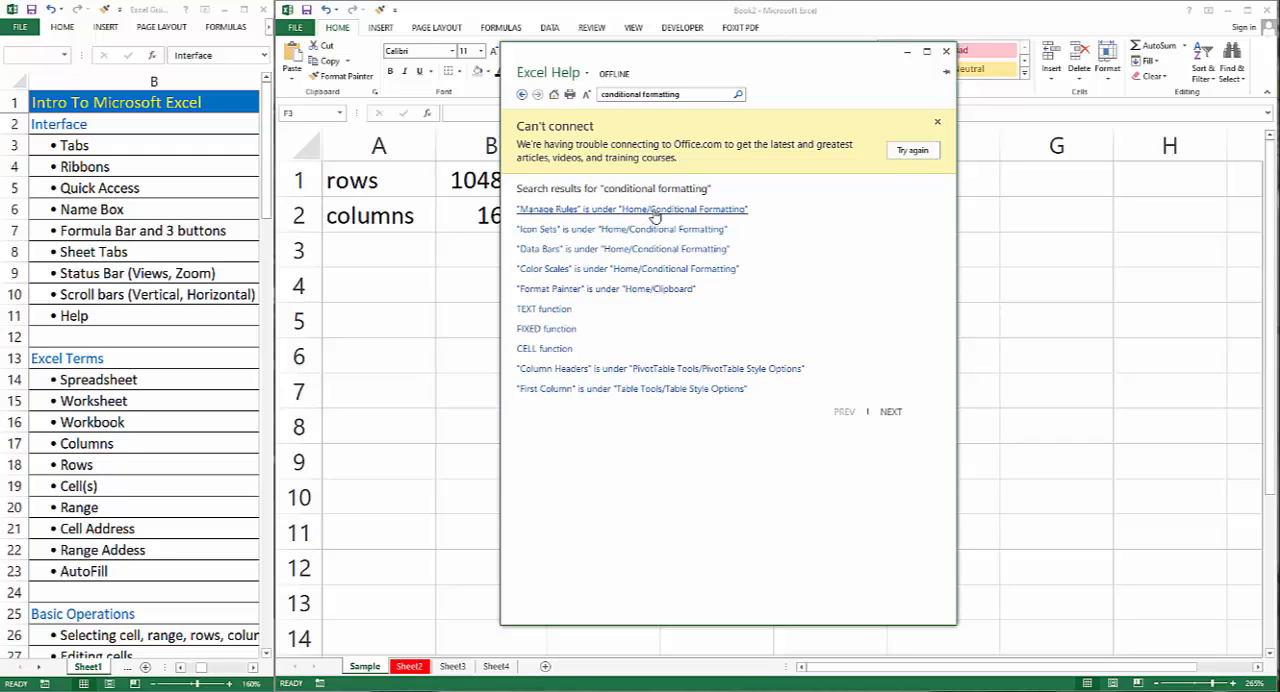
pyautogui.moveTo(765, 389); pyautogui.dragTo(519, 208)
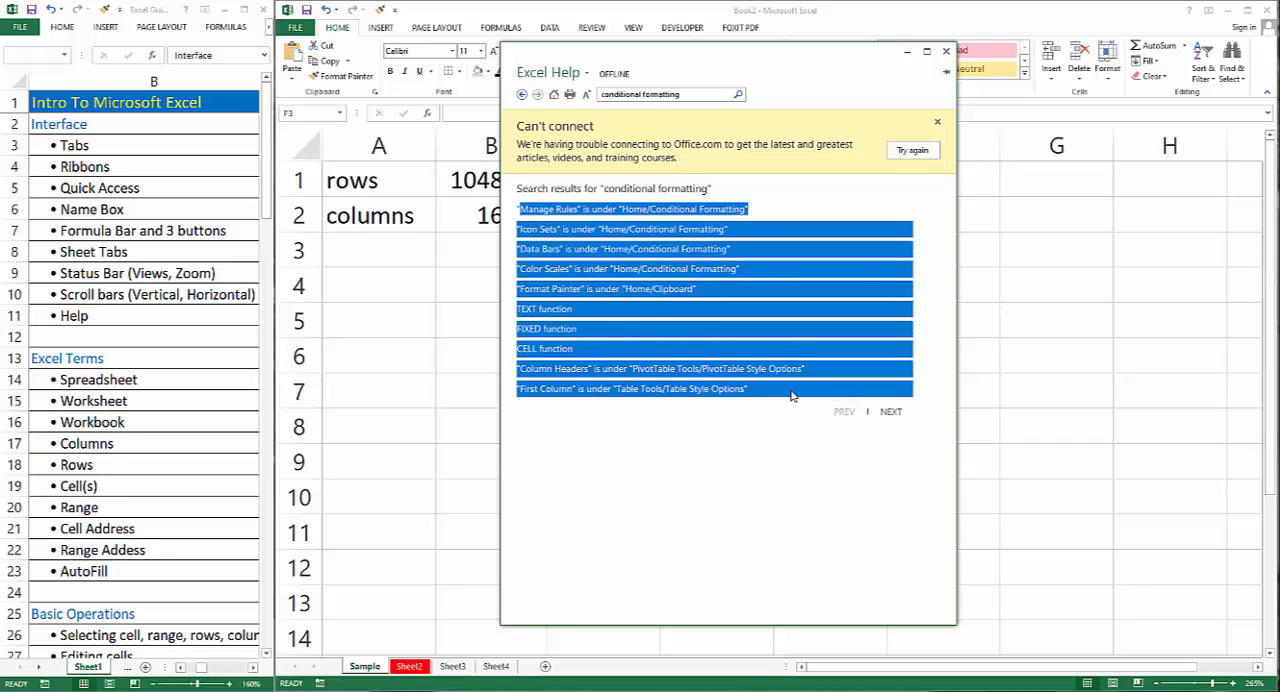
pyautogui.moveTo(800, 390); pyautogui.dragTo(516, 202)
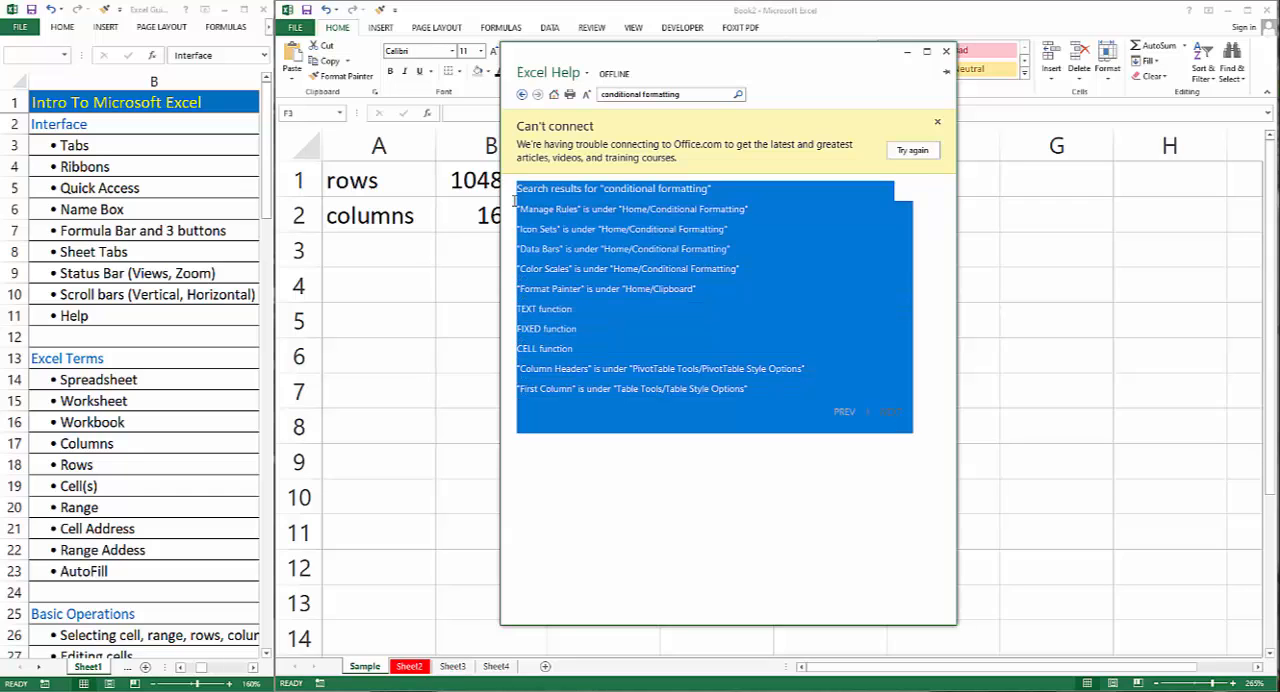
pyautogui.click(884, 470)
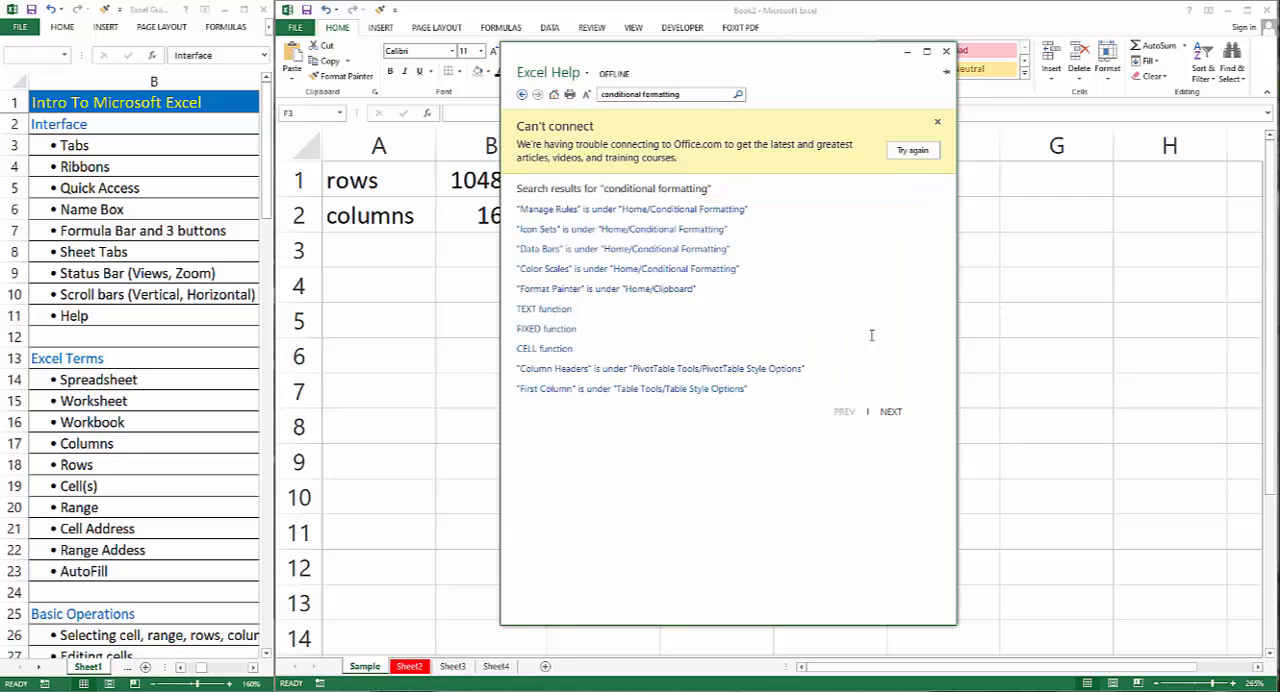
pyautogui.click(937, 122)
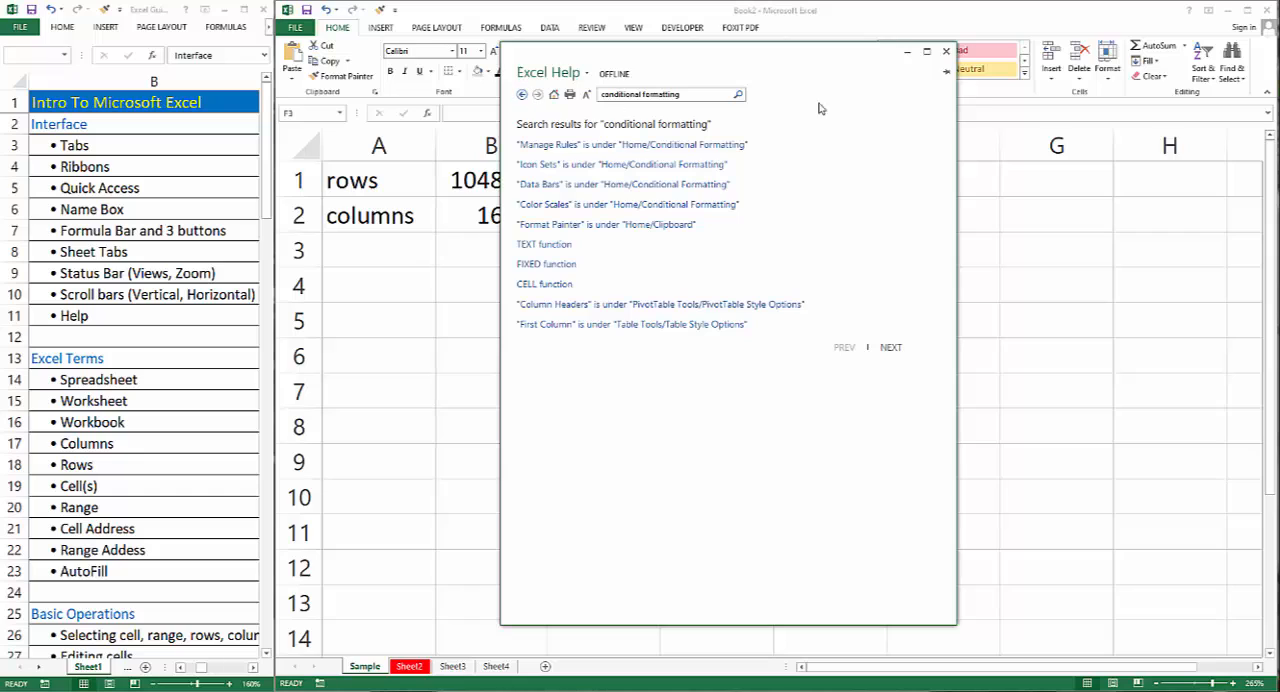
pyautogui.click(946, 51)
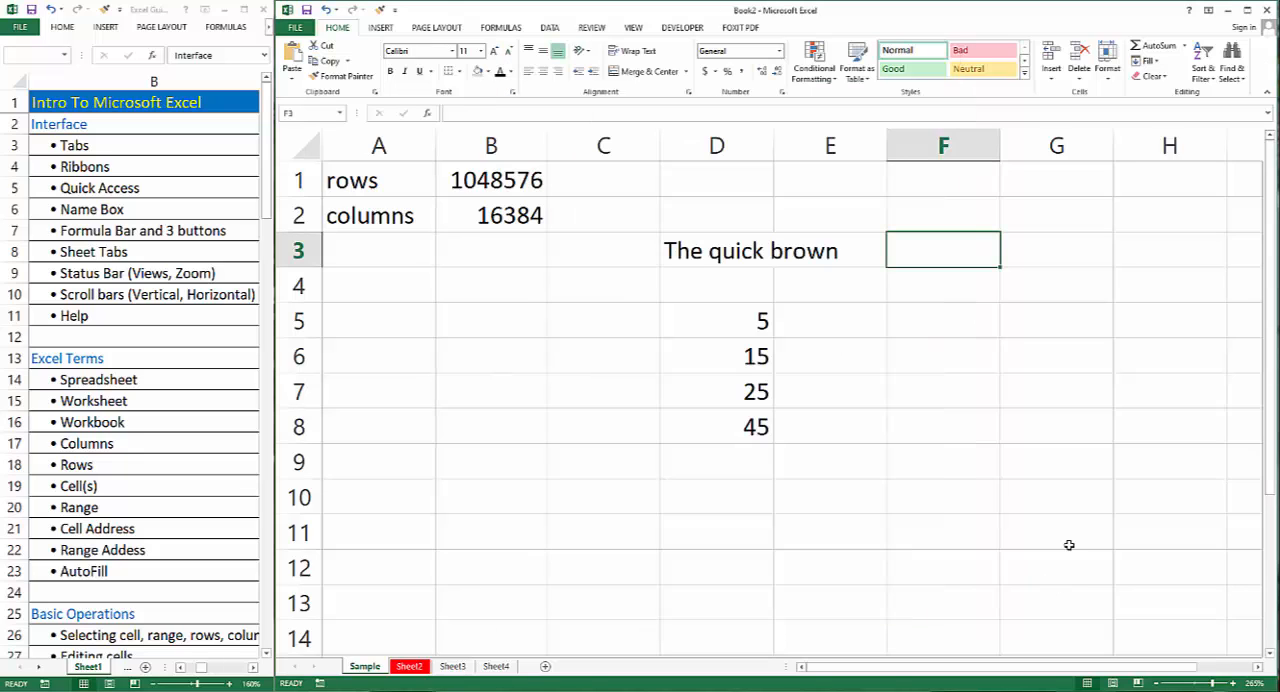